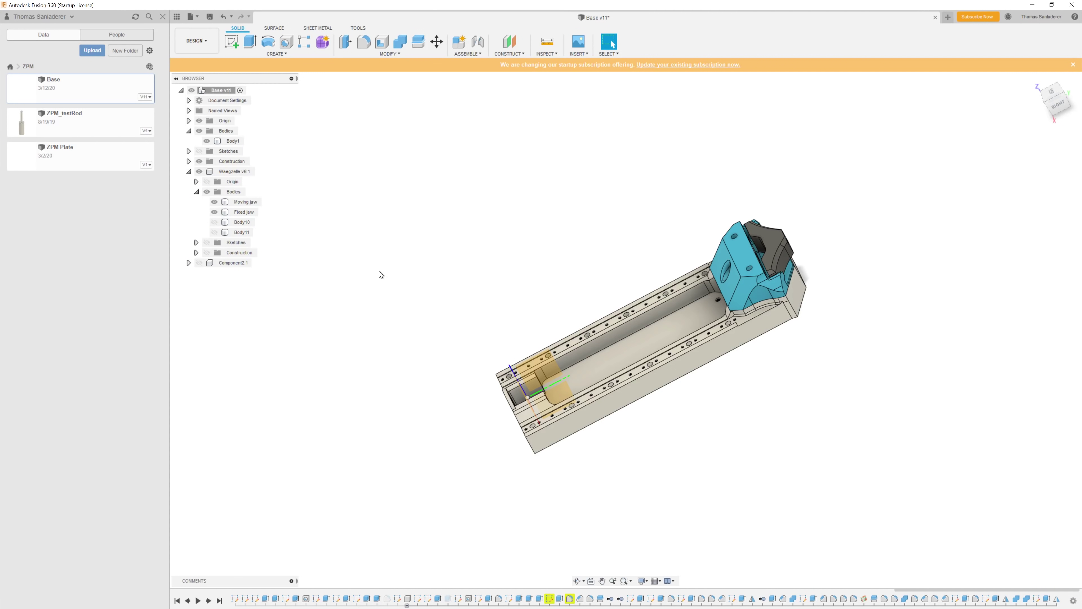
Step: Switch to the Manufacture workspace's Additive tab and create a new setup, Setup2
click(196, 41)
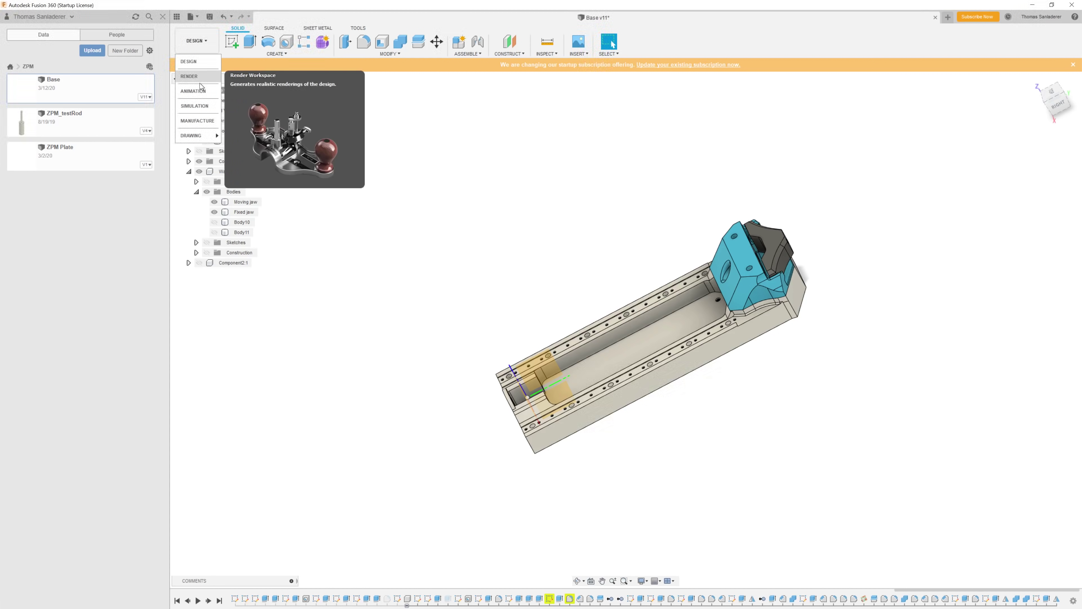
click(202, 121)
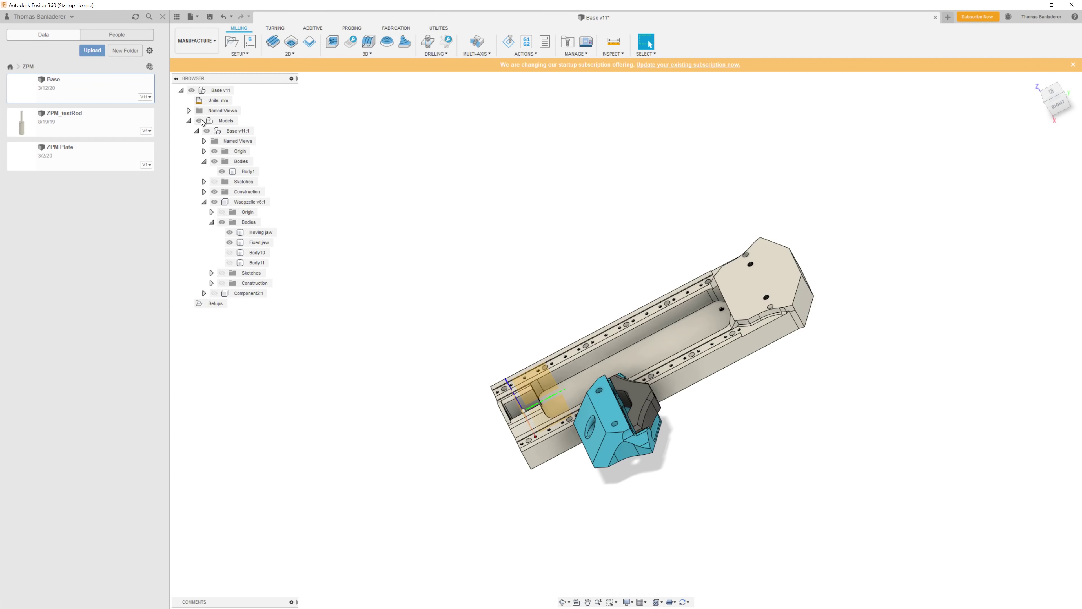
click(313, 28)
click(241, 55)
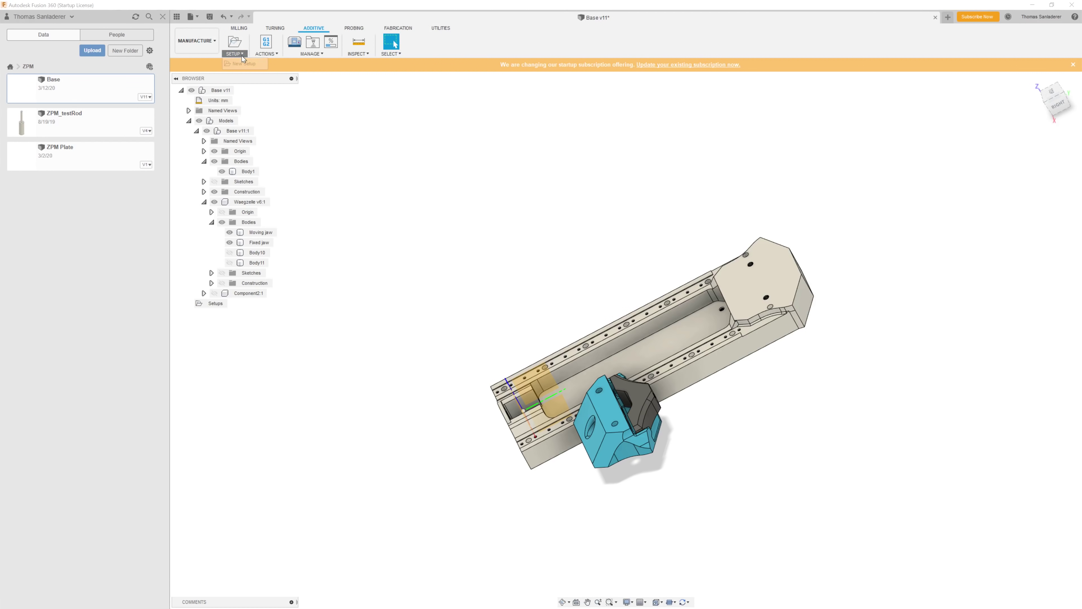
click(248, 64)
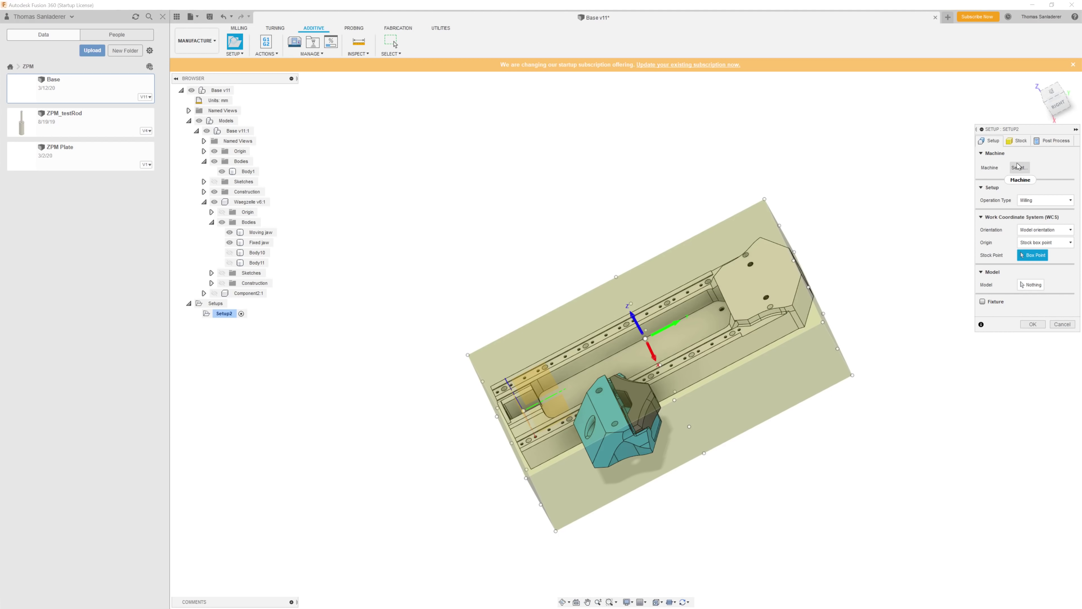
Step: Select the Prusa I3 MK3 printer from the local library as Setup2's machine
click(1025, 172)
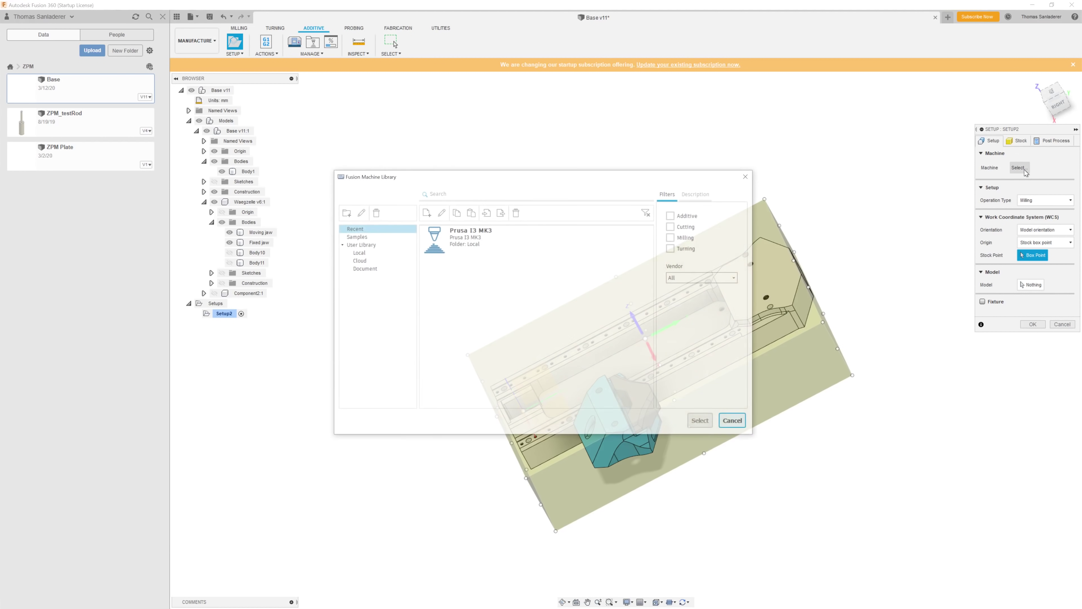
click(476, 242)
click(476, 242)
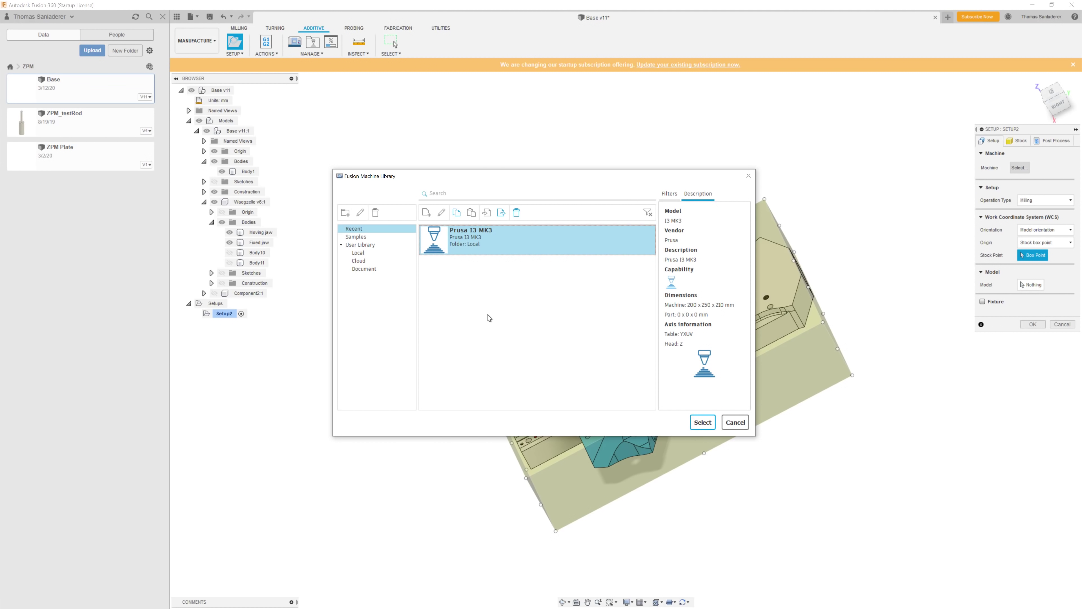
click(363, 236)
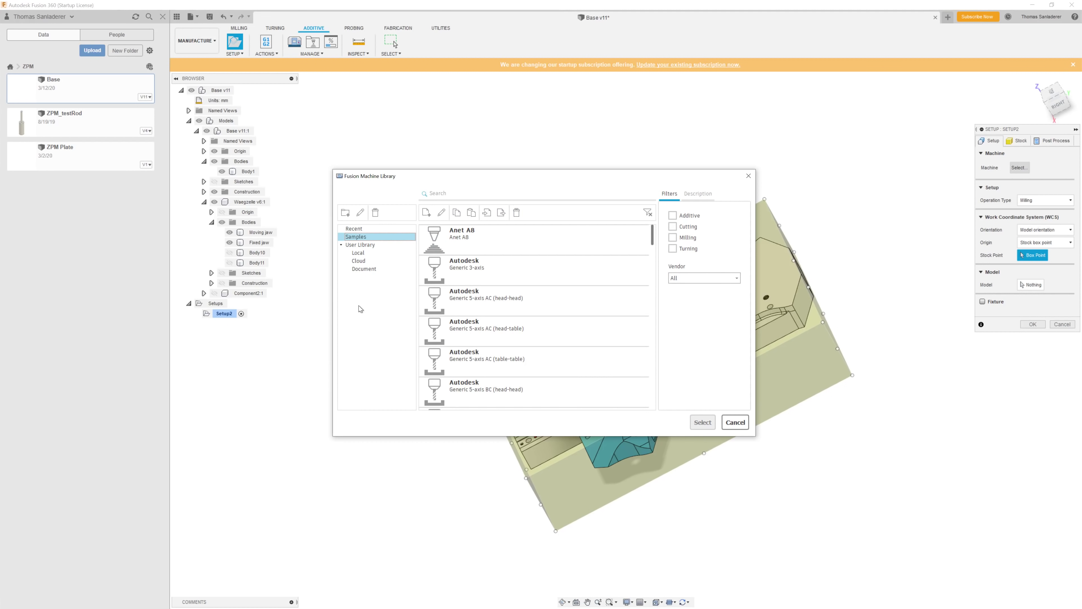
click(687, 218)
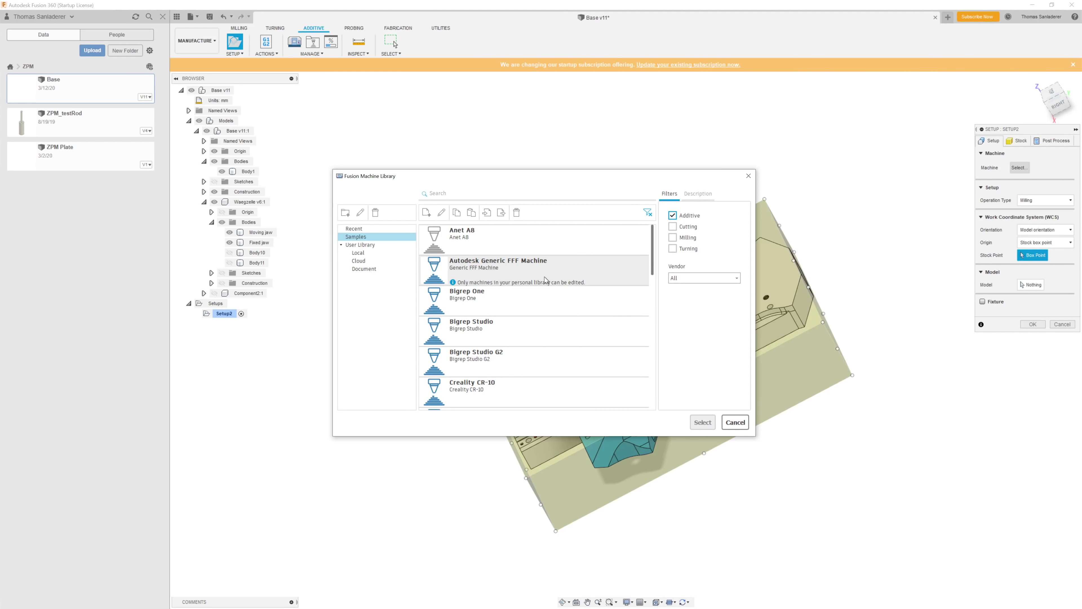
scroll(543, 284, down, 5)
scroll(543, 289, down, 2)
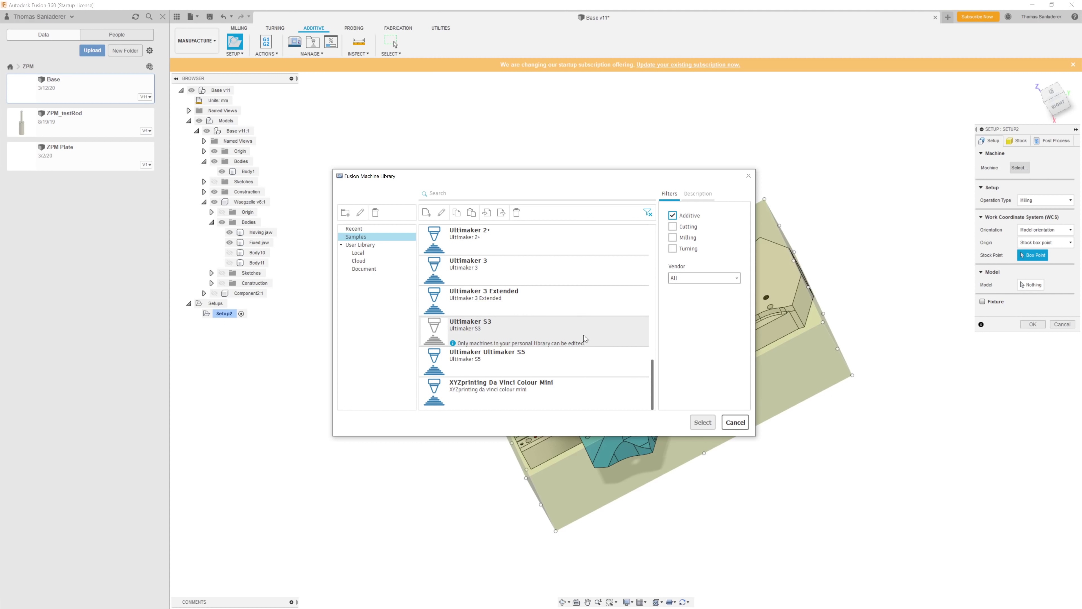
scroll(592, 375, up, 5)
scroll(584, 332, up, 3)
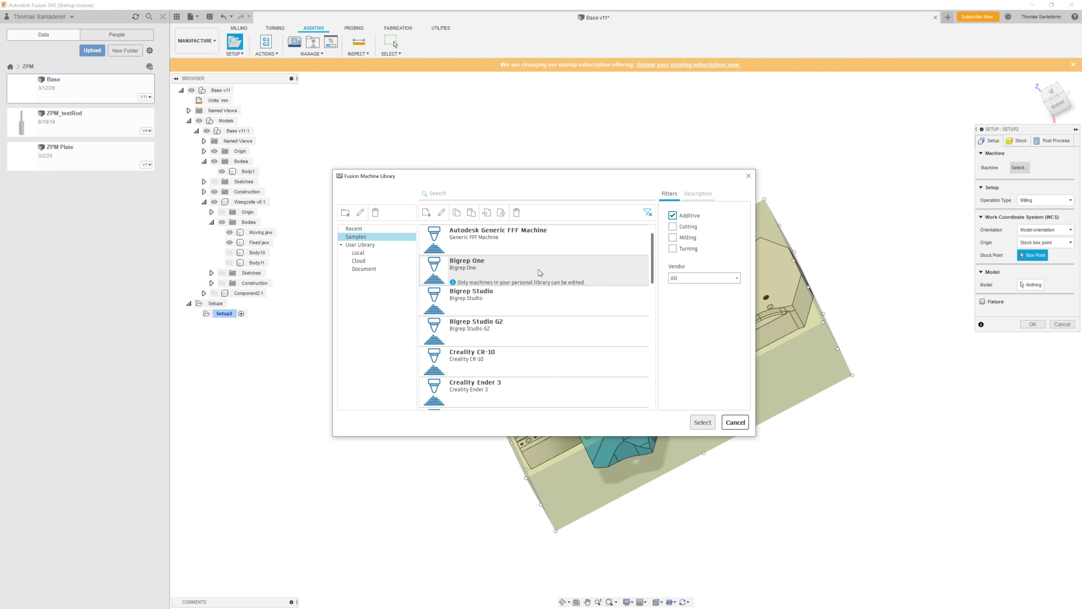
click(358, 252)
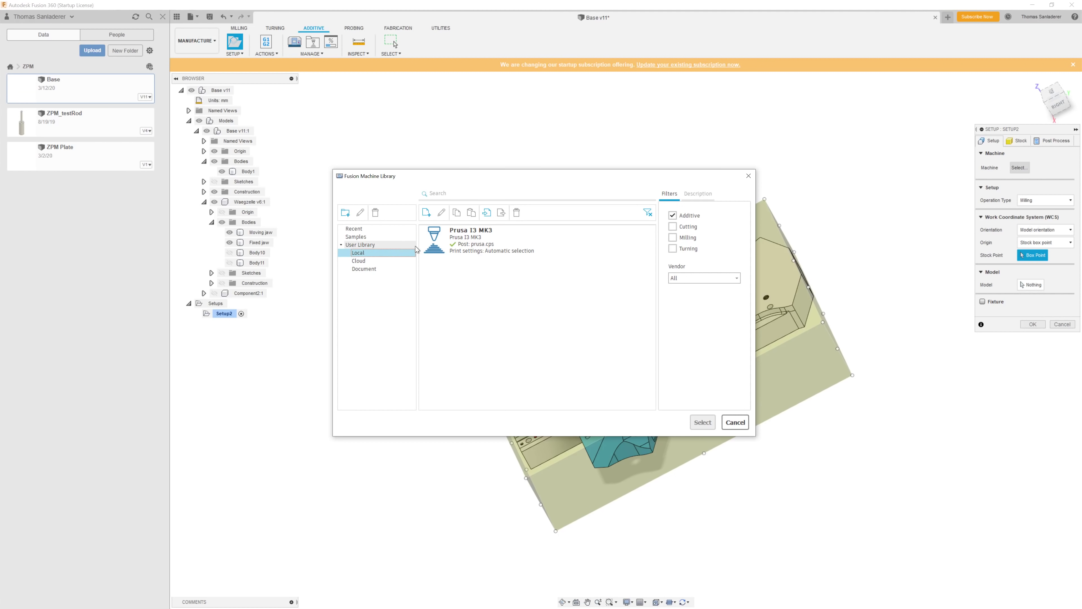
click(488, 251)
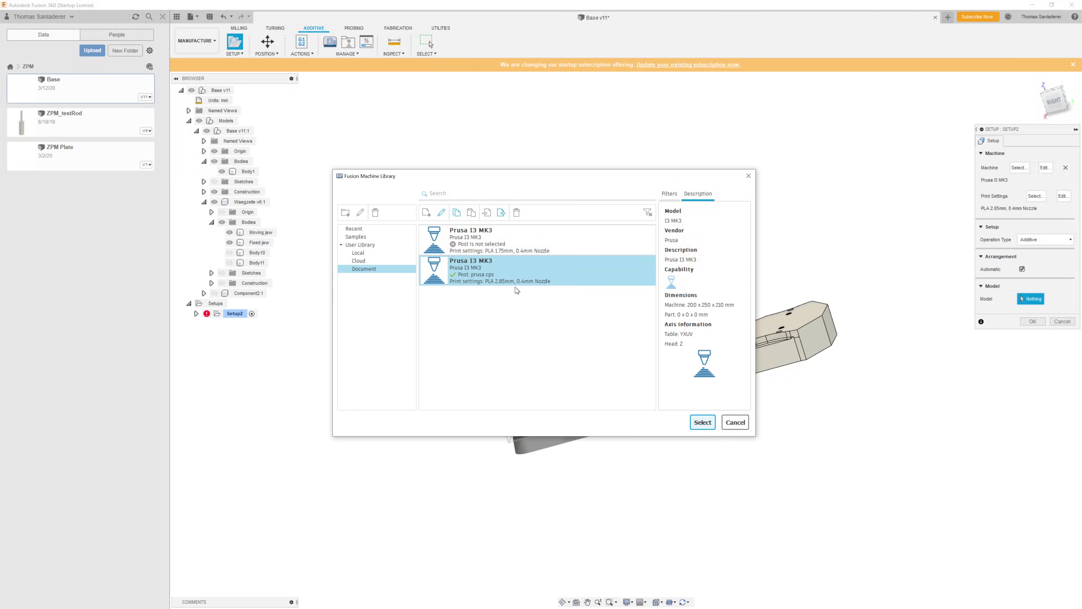
Step: Review the printer's machine configuration: bed dimensions, limits, extruder and post-processing pages
click(499, 275)
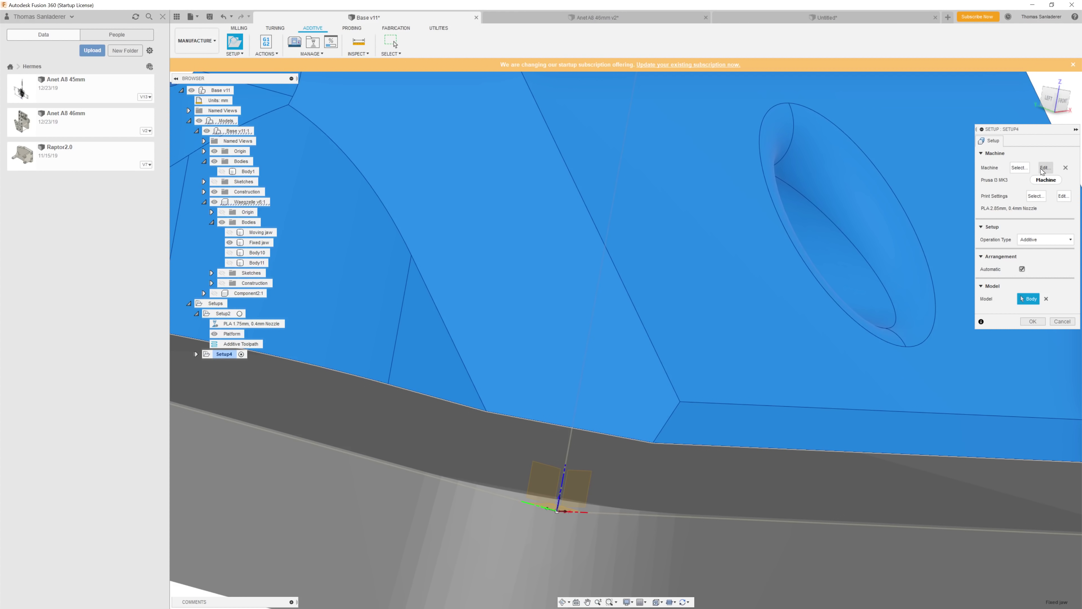
click(1045, 168)
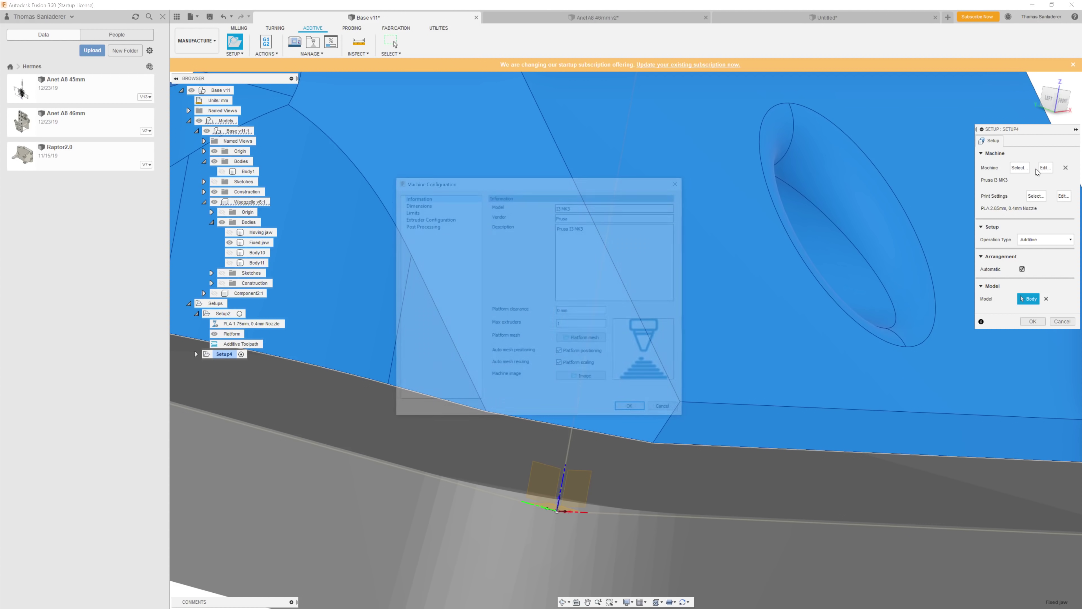
click(438, 206)
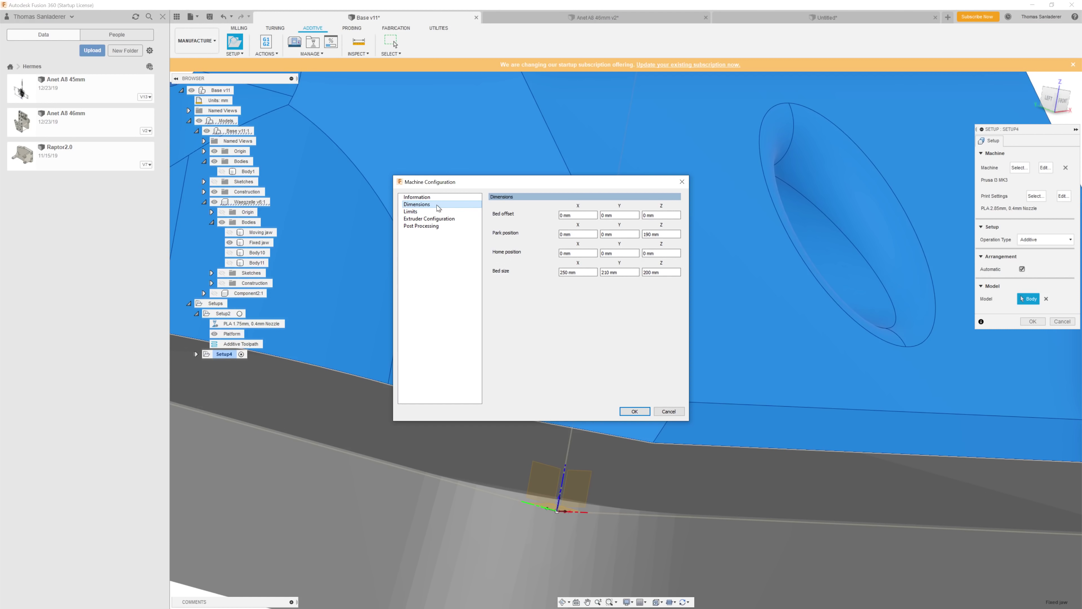
click(411, 212)
click(443, 218)
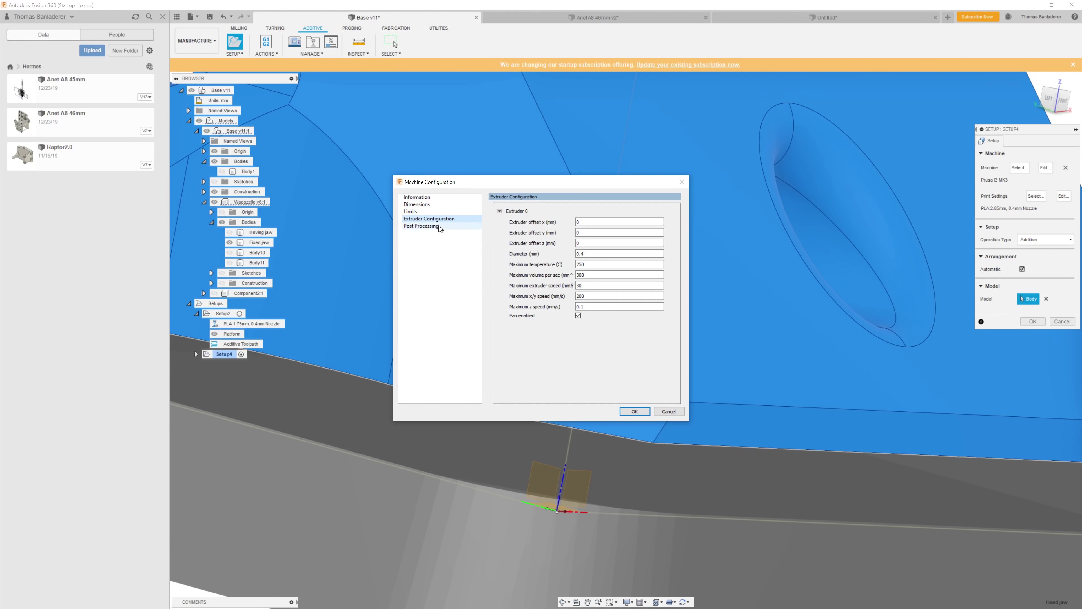
click(441, 229)
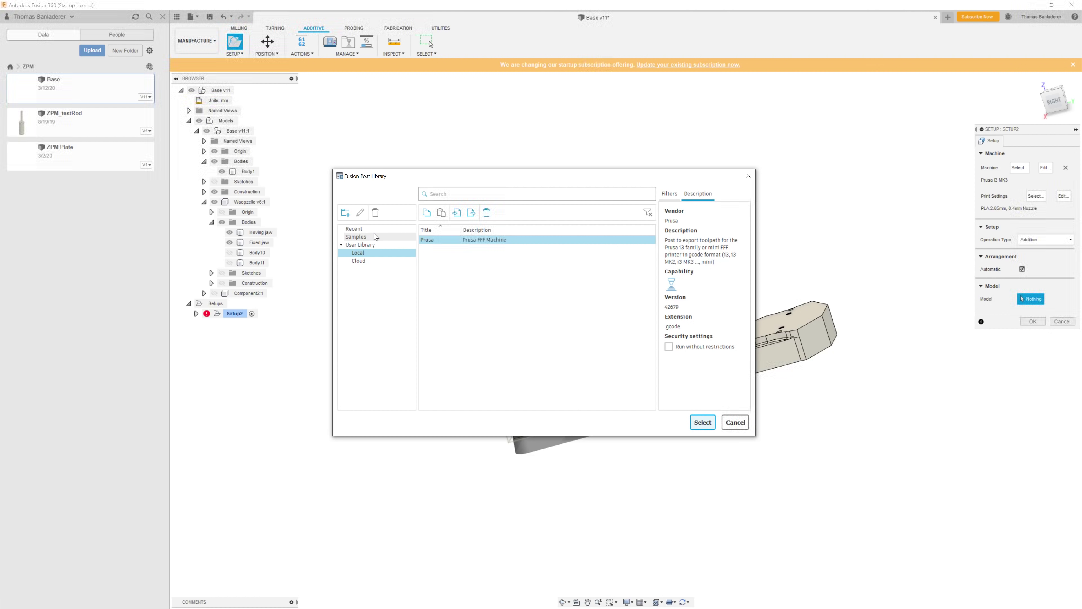
Step: Choose the sample Prusa FFF Machine post processor from the additive samples
click(366, 237)
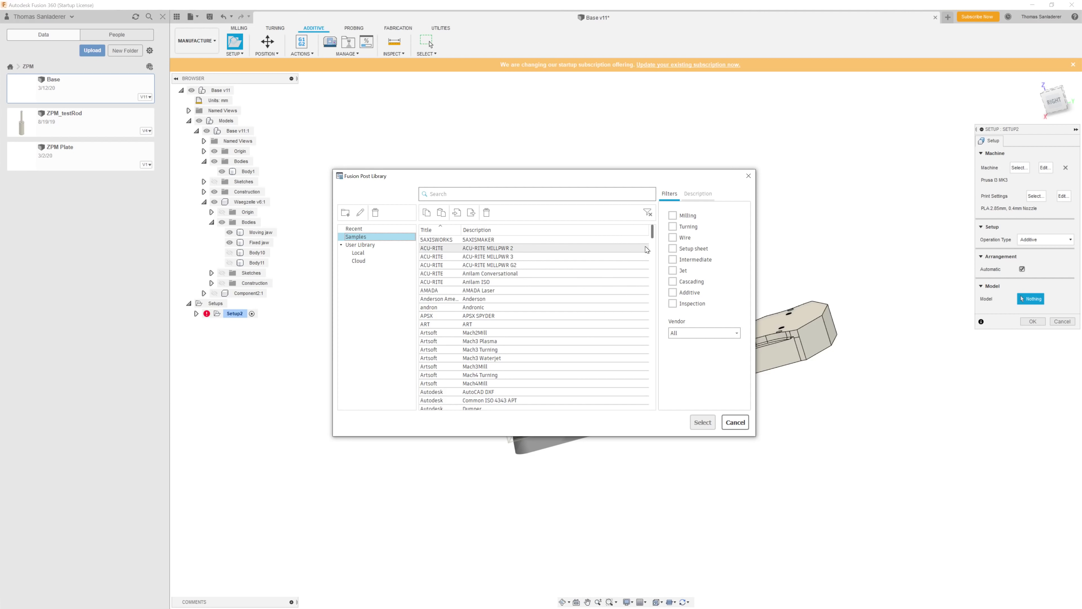
click(673, 292)
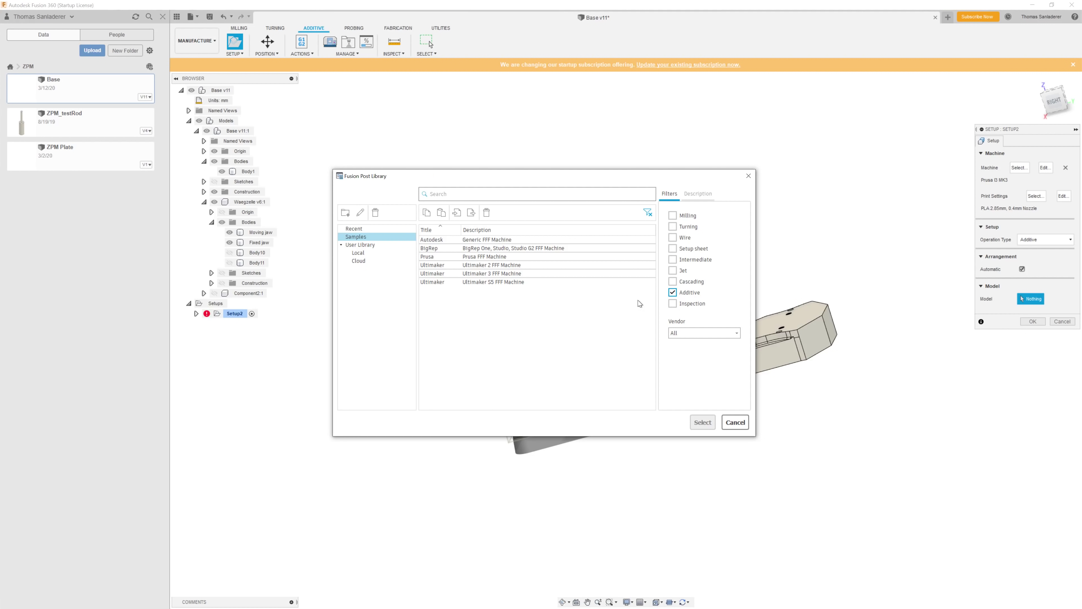
click(507, 258)
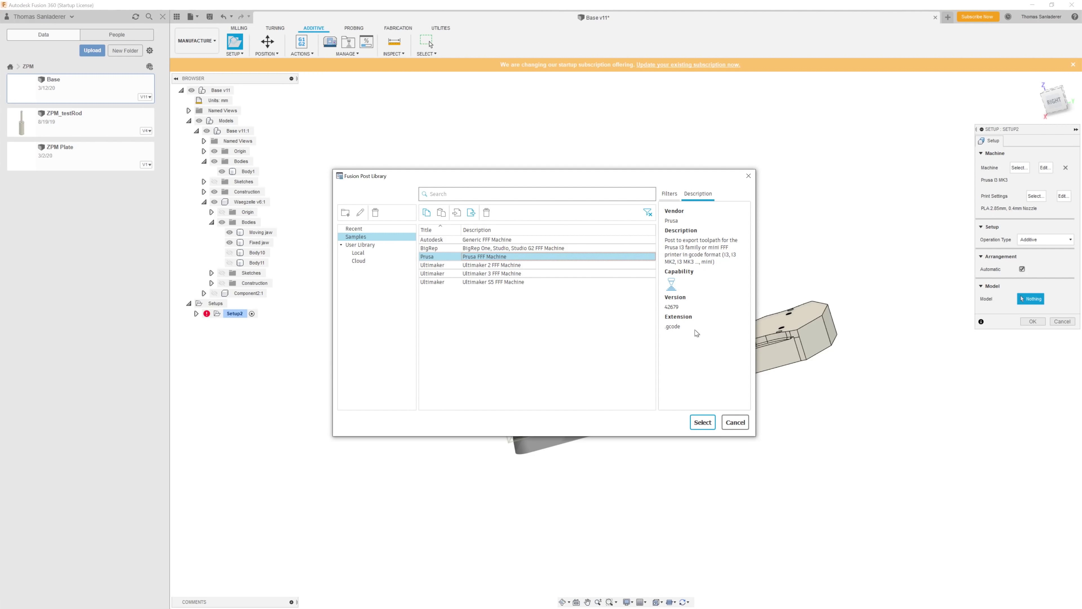
click(701, 422)
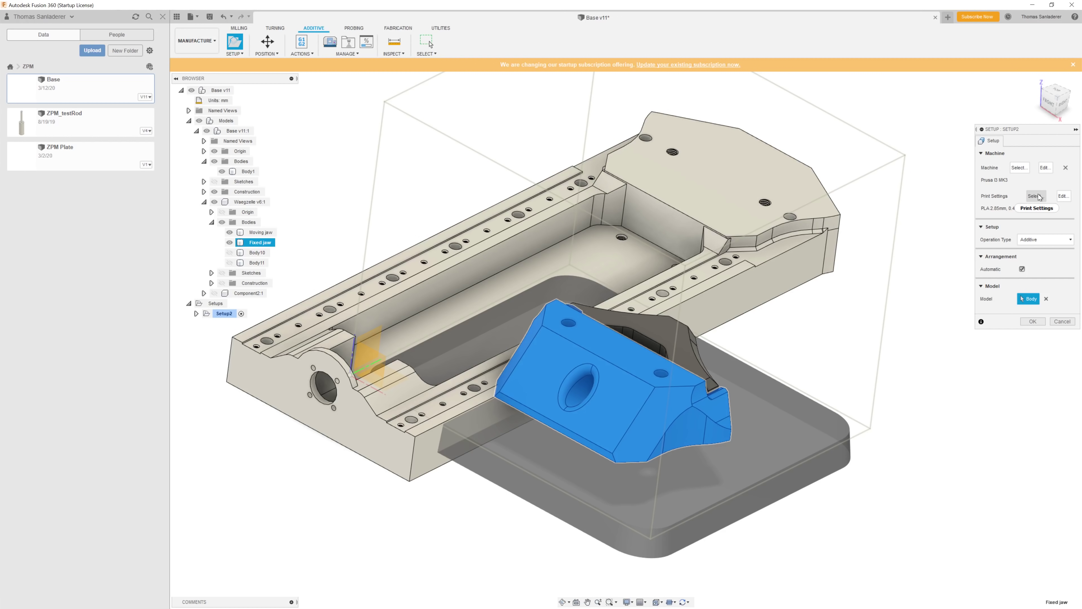
Step: Pick the sample PLA 1.75mm, 0.4mm Nozzle print settings
click(1038, 196)
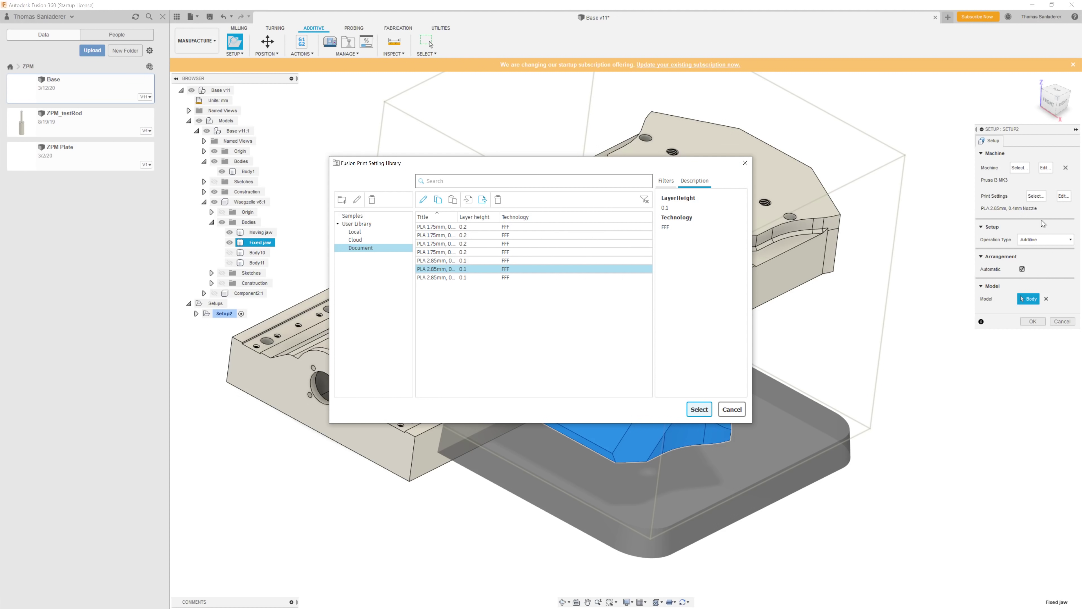
click(352, 215)
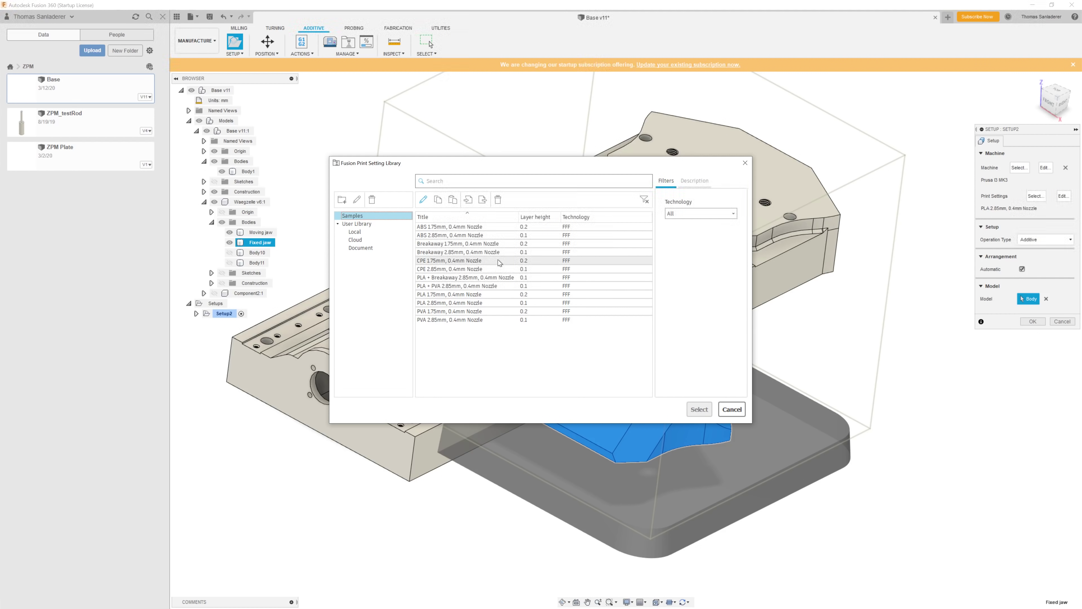
click(475, 295)
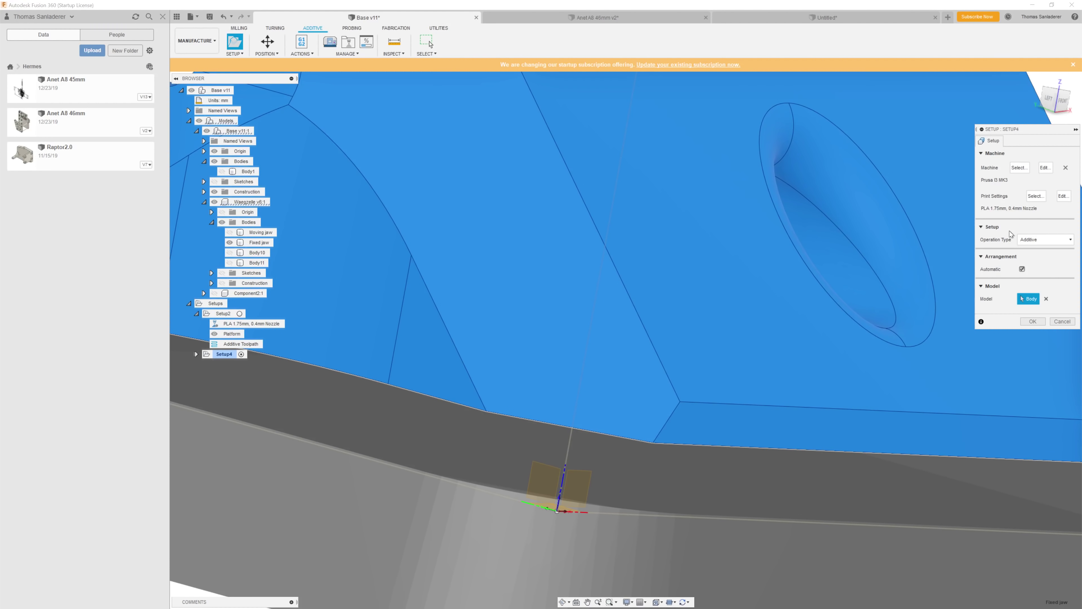
Step: Review the print settings' Extruders, Layer, Infill and Skirt-brim values
click(1063, 195)
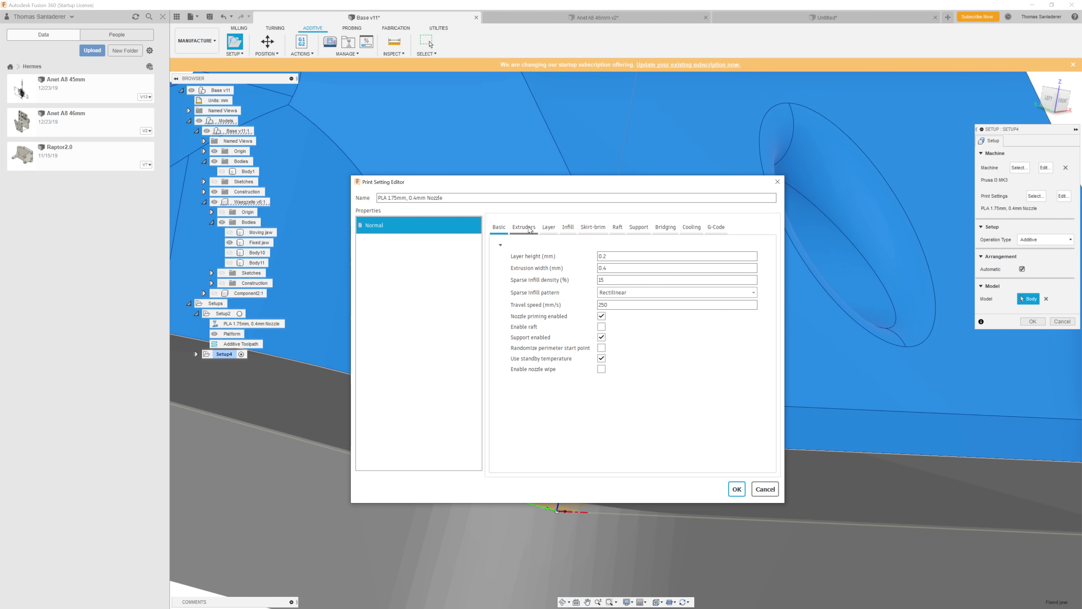
click(528, 230)
scroll(551, 272, down, 3)
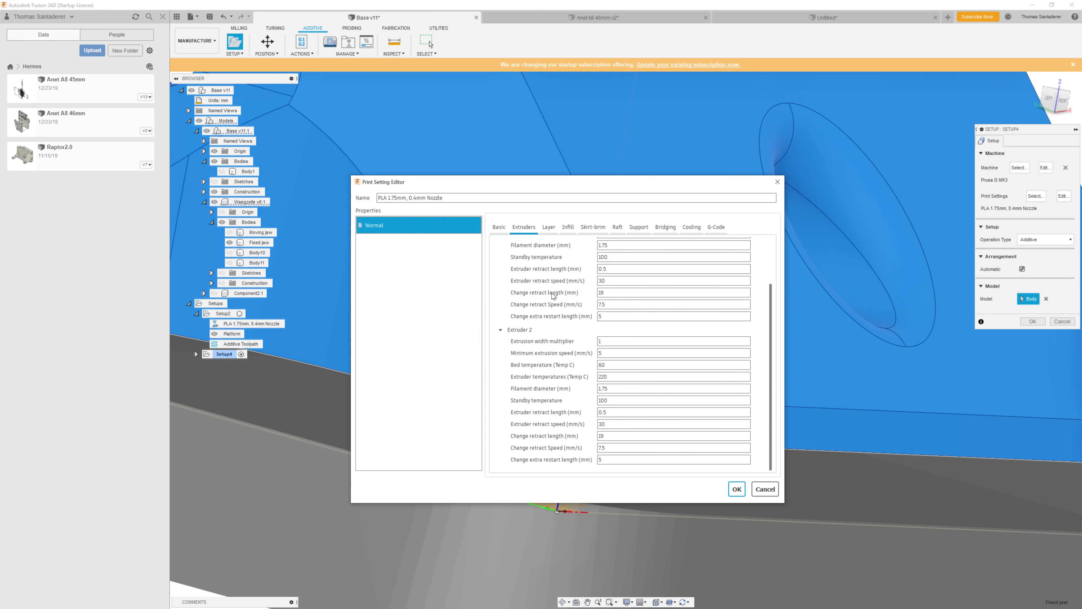
scroll(553, 286, up, 3)
click(553, 231)
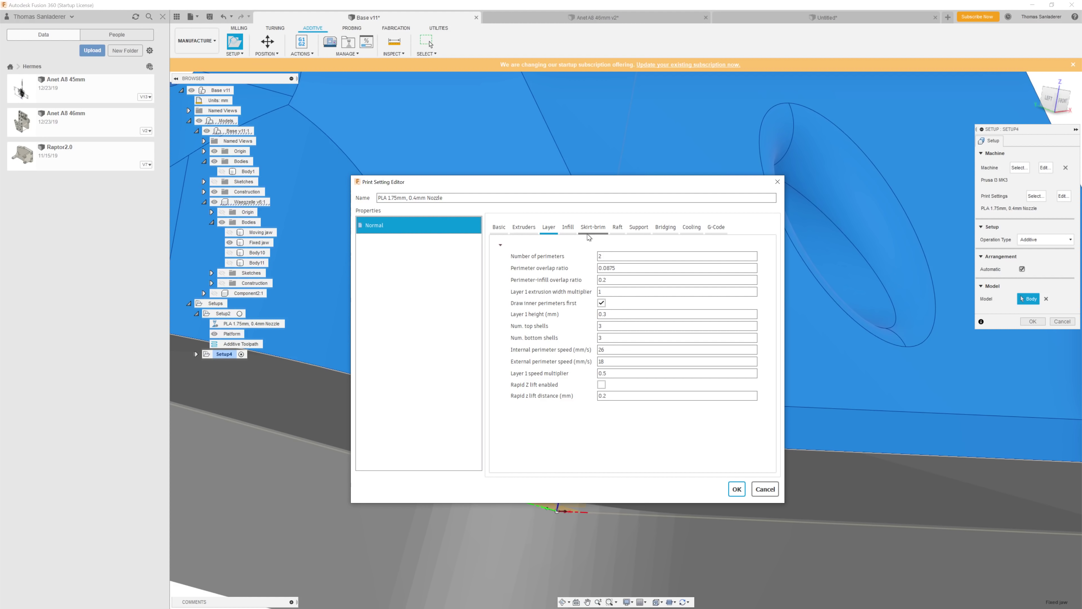
click(571, 230)
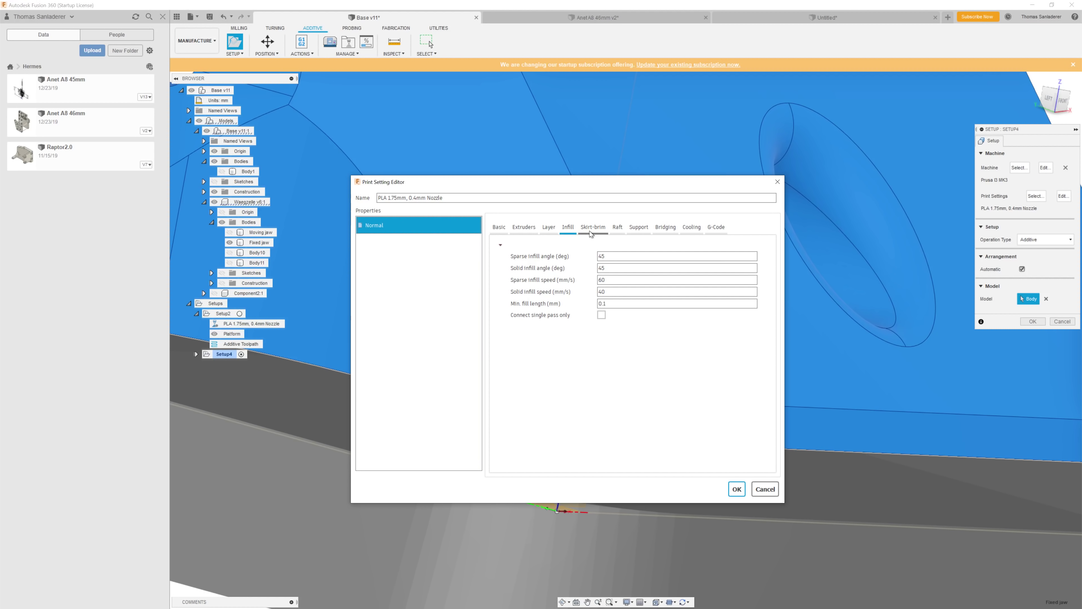
click(590, 233)
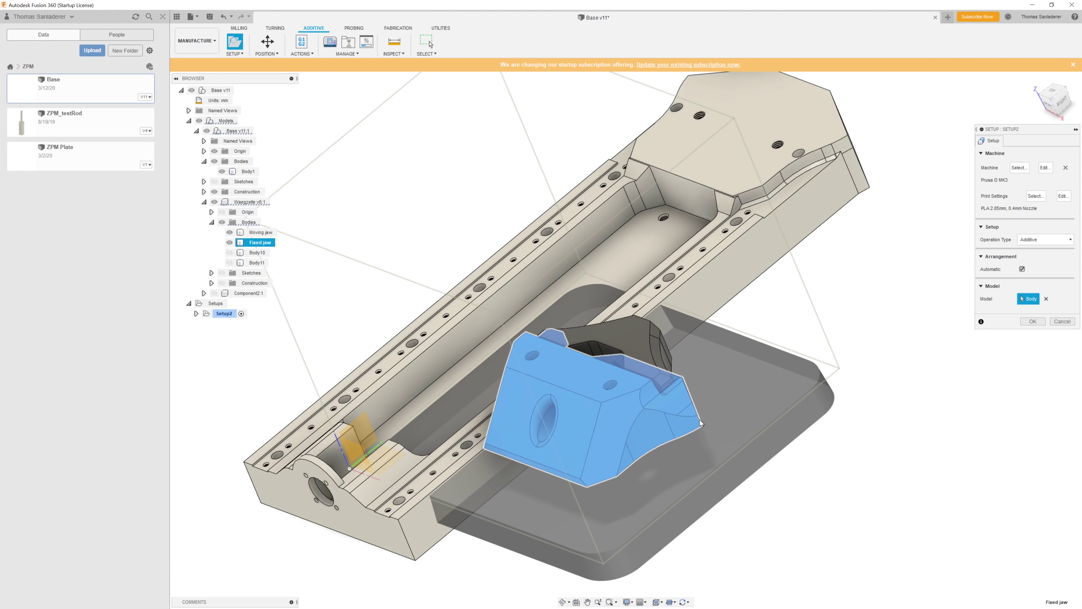
Step: Confirm the additive setup and expand Setup2 in the browser
shift+middle_drag(759, 407, 720, 407)
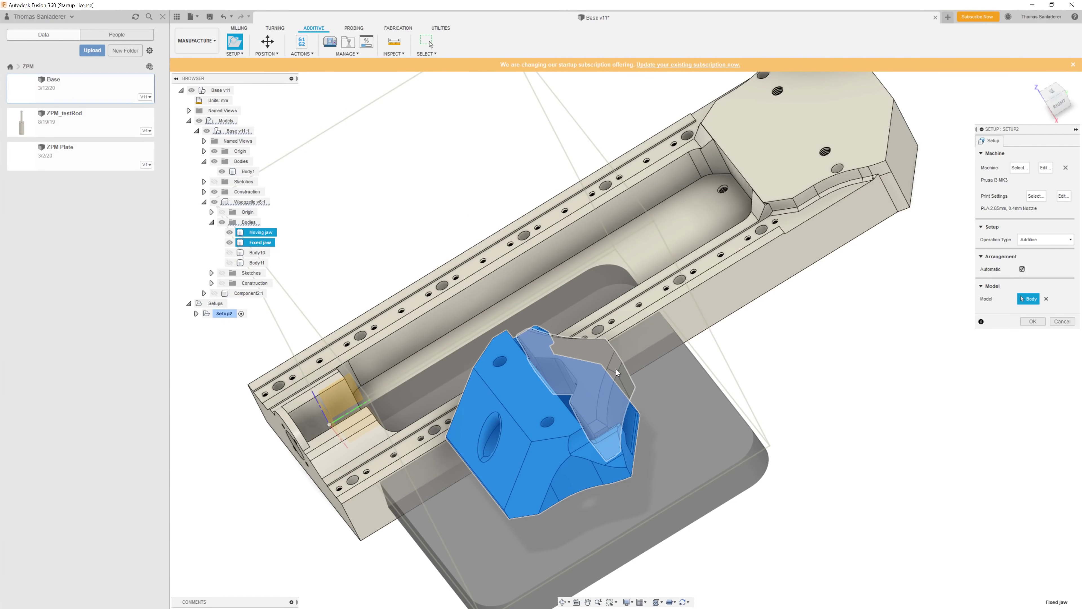
key(Return)
click(197, 313)
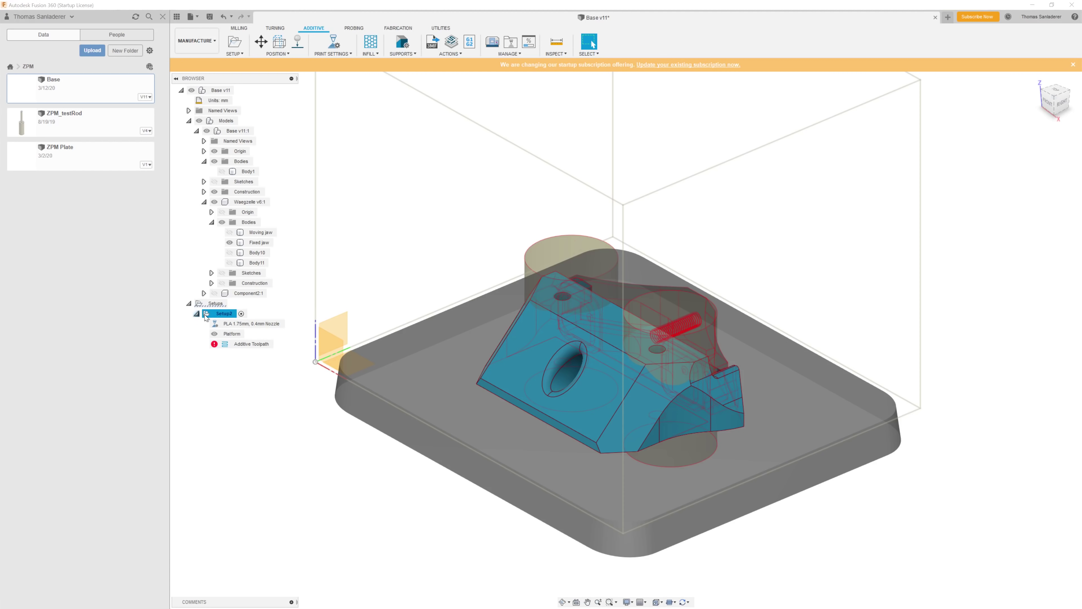
Step: Generate the Additive Toolpath and orbit and pan the sliced preview
right_click(250, 344)
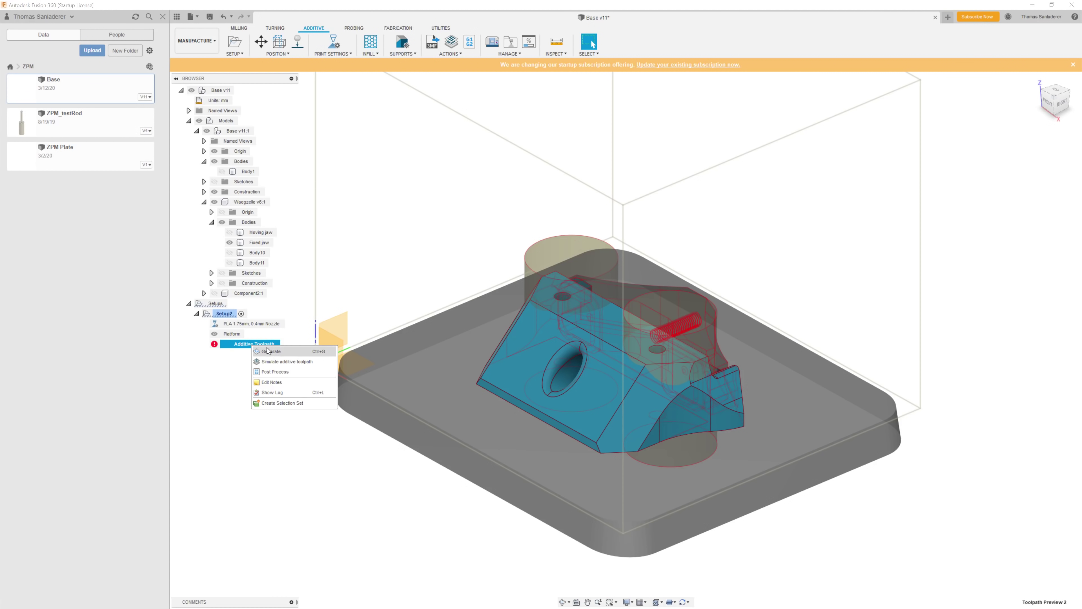
click(283, 361)
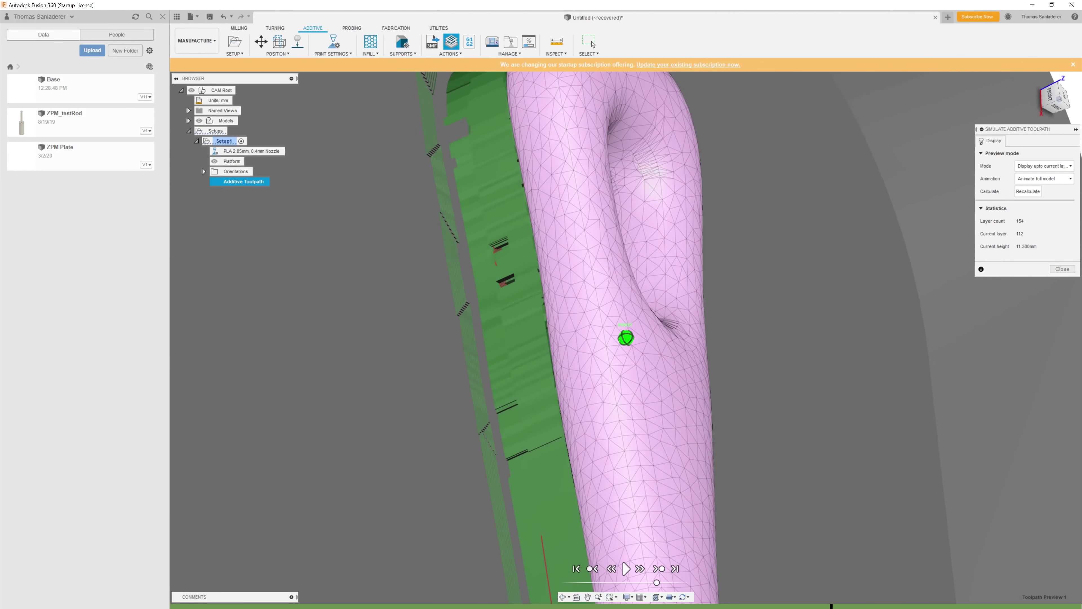
shift+middle_drag(626, 338, 864, 203)
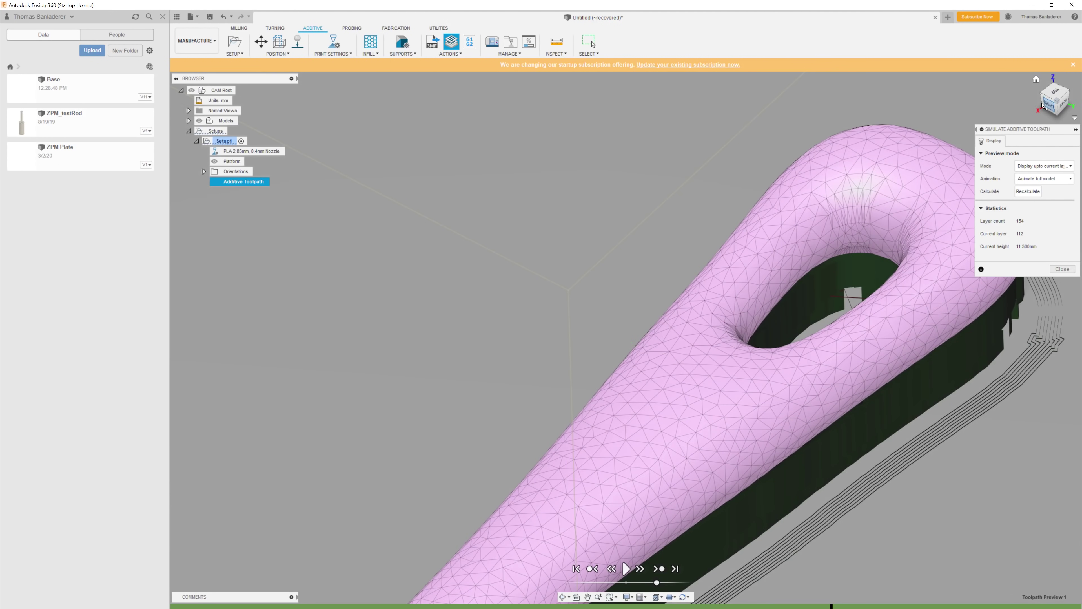
middle_drag(868, 332, 810, 194)
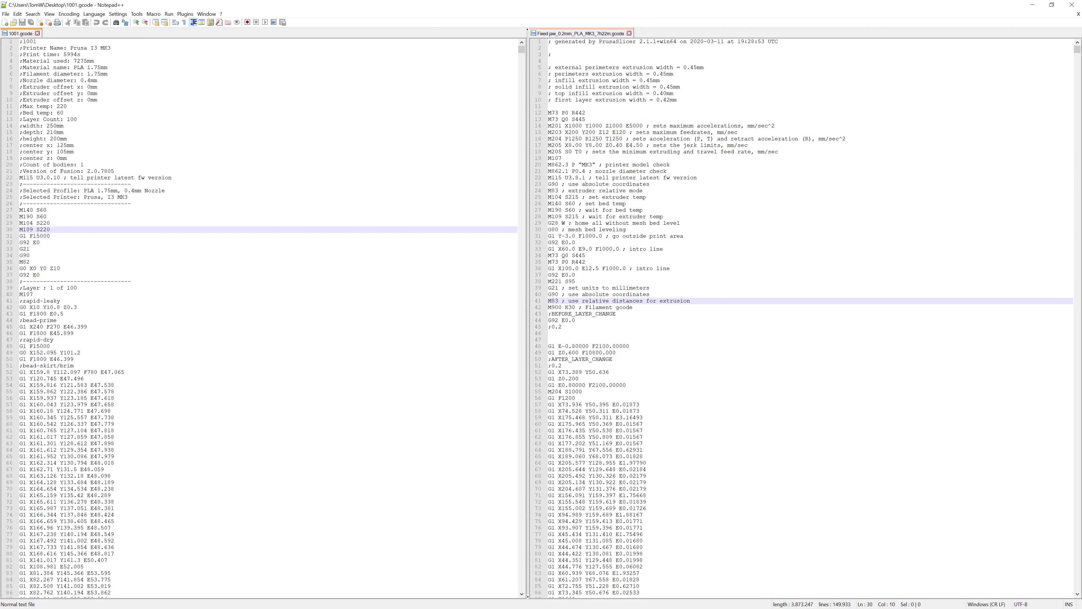
Step: Copy PrusaSlicer's homing, mesh bed leveling and intro-line commands into 1001.gcode after the temperature lines
key(Return)
key(Return)
key(Return)
key(Up)
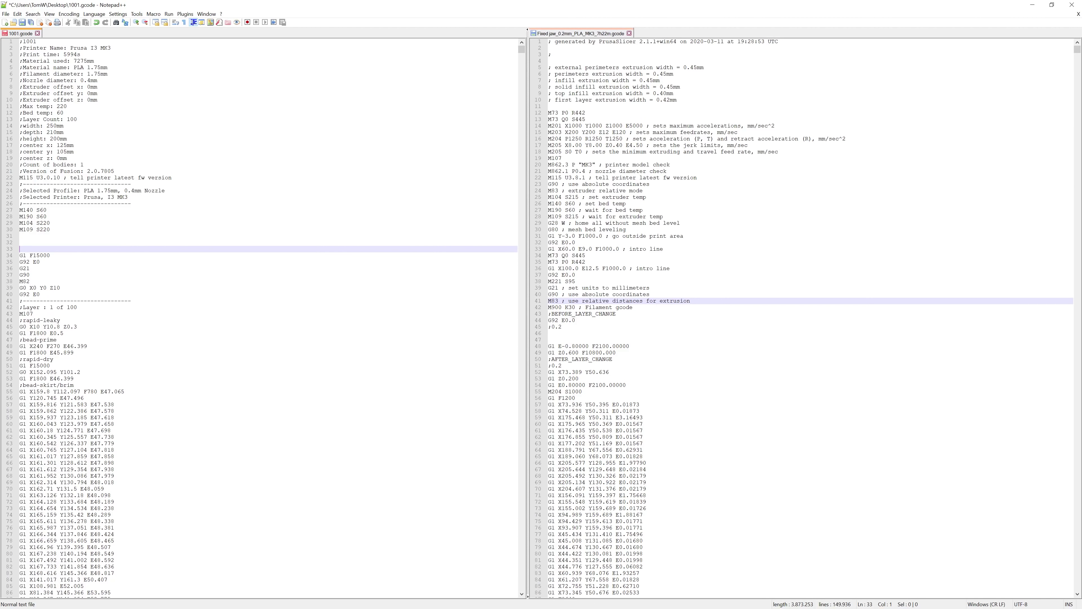
drag(664, 216, 680, 223)
key(shift+Down)
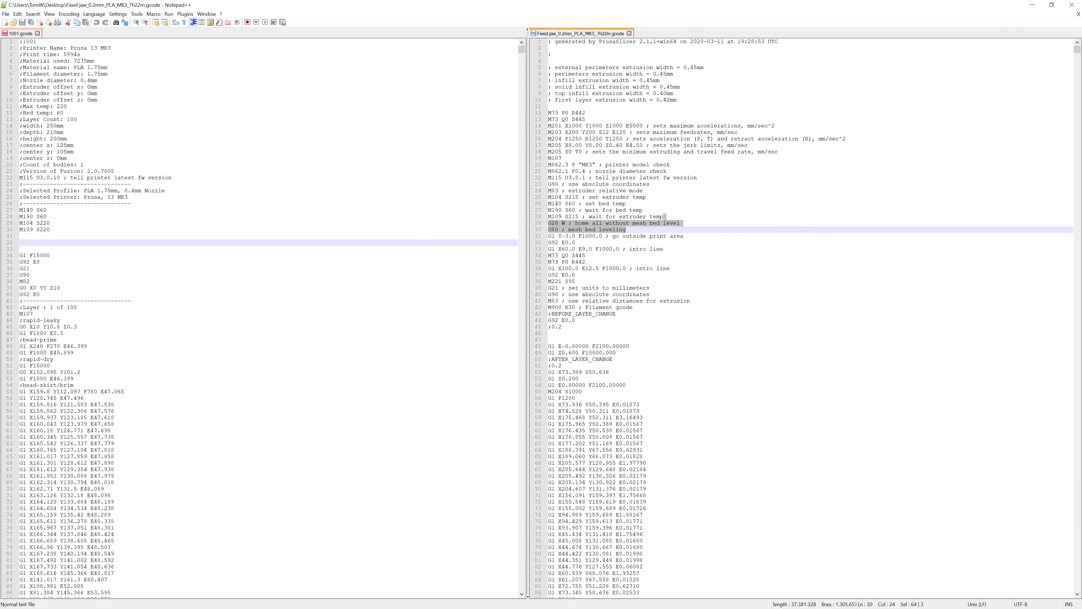
key(shift+Down)
key(shift+Down)
key(shift+Down)
key(shift+Down)
key(shift+Down)
key(shift+Down)
key(shift+Down)
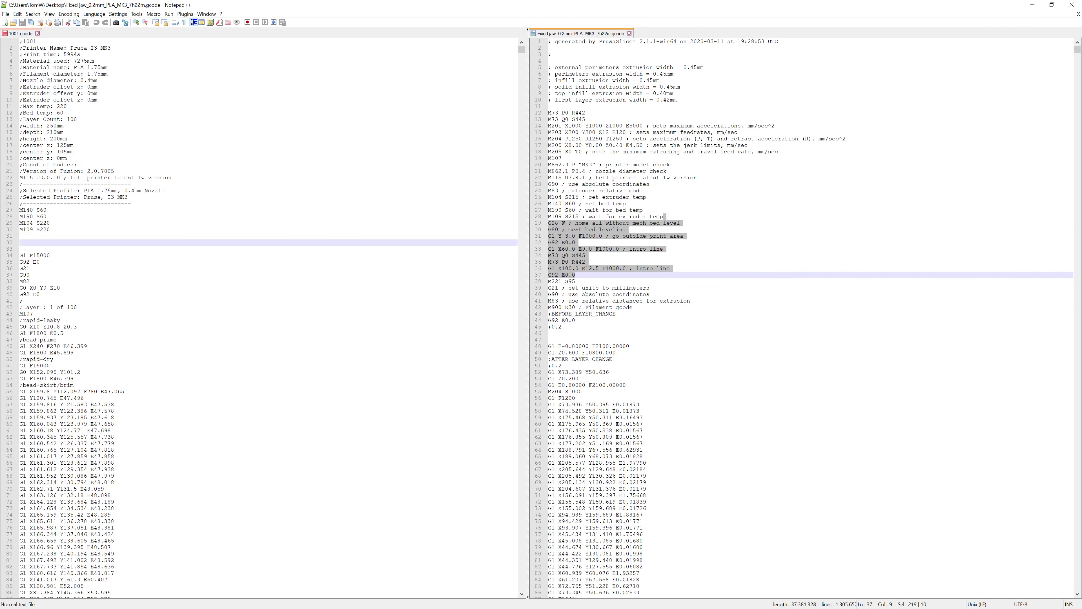
key(ctrl+c)
key(F8)
key(ctrl+v)
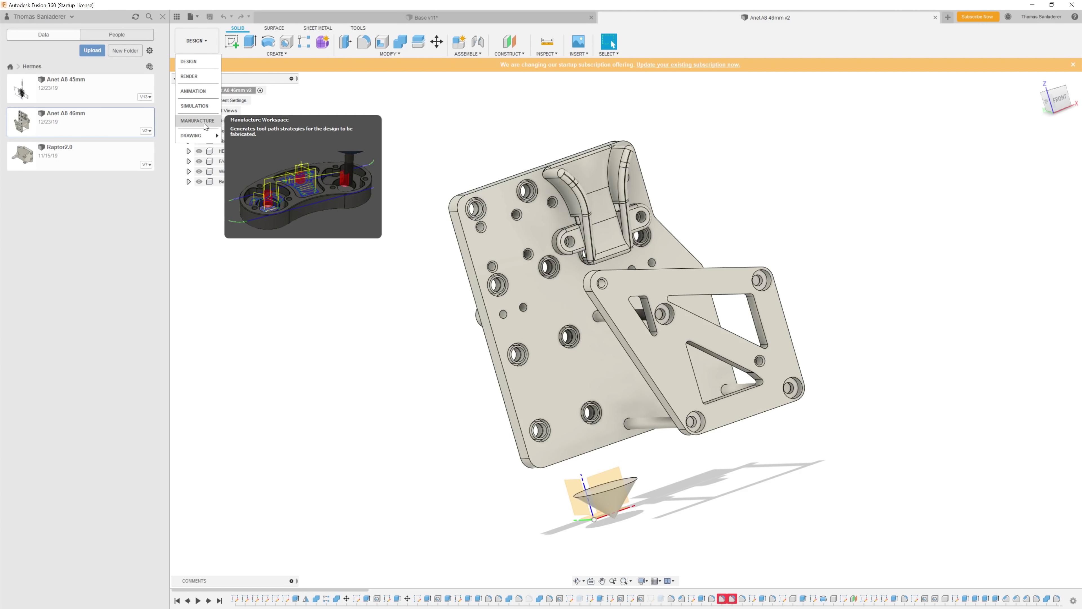
Step: Create a new Additive setup in Manufacture and select the Prusa I3 MK3 as its machine
click(200, 122)
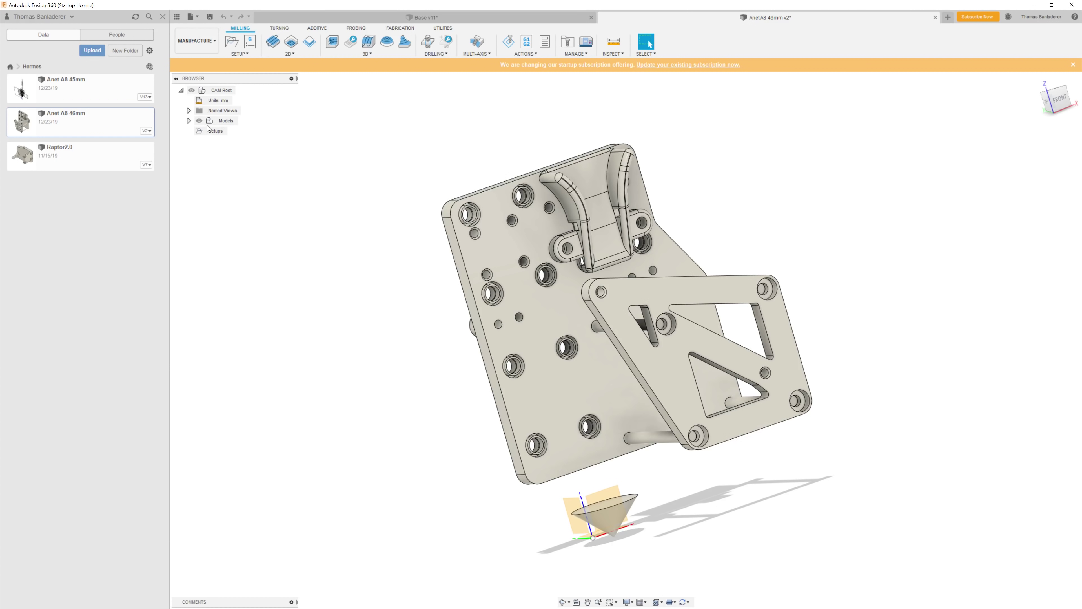
right_click(213, 133)
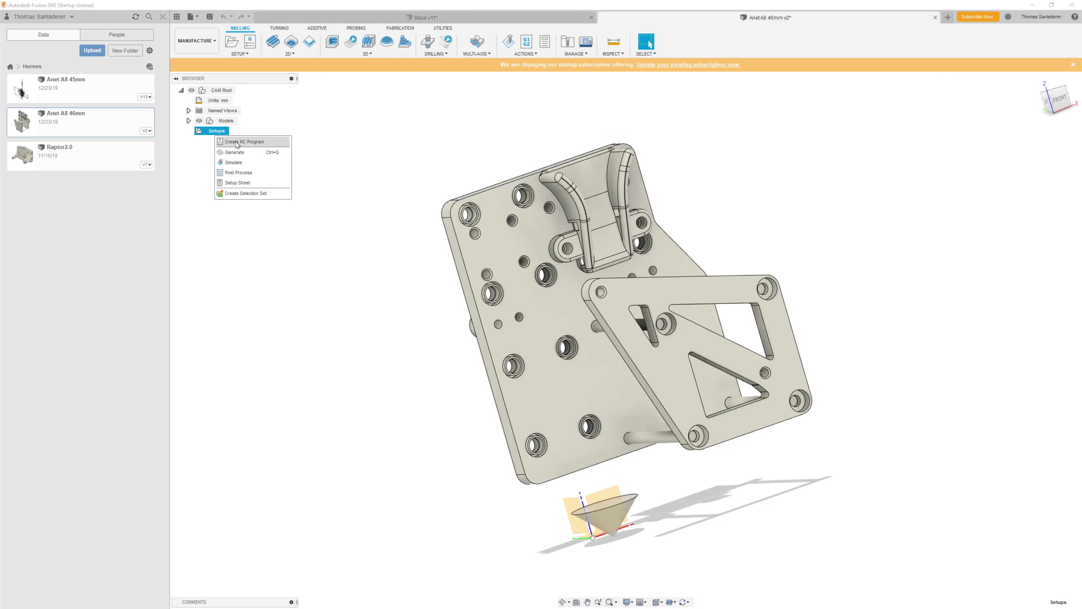
click(319, 29)
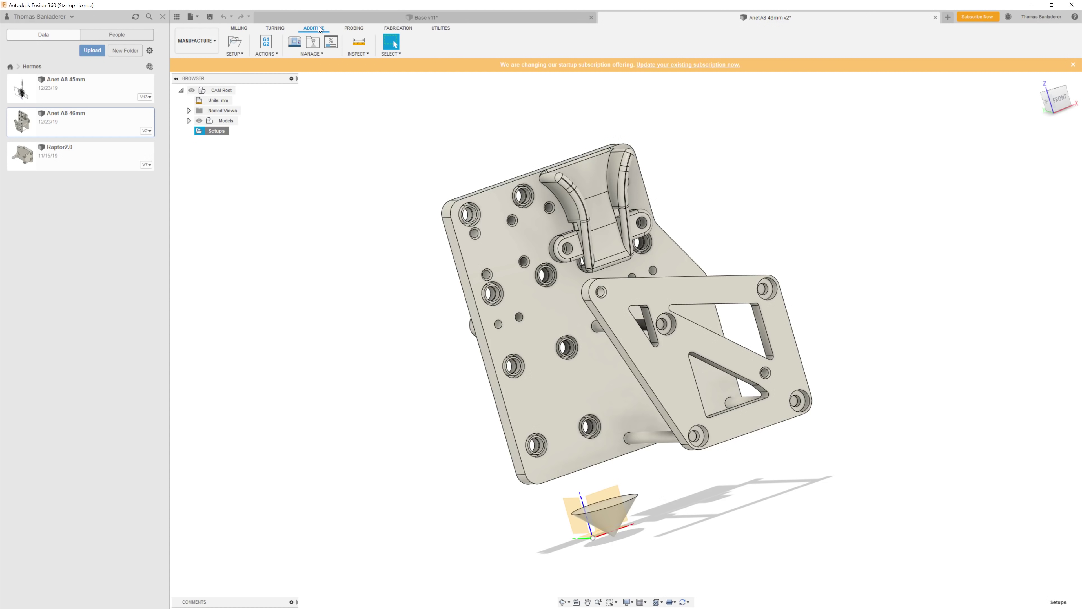
click(236, 43)
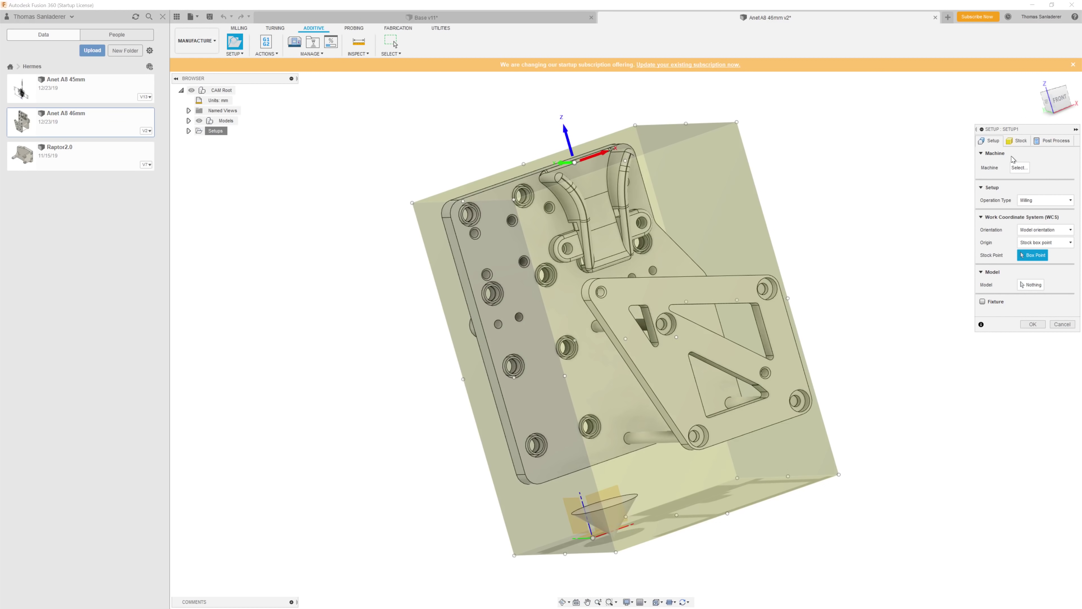
click(1018, 167)
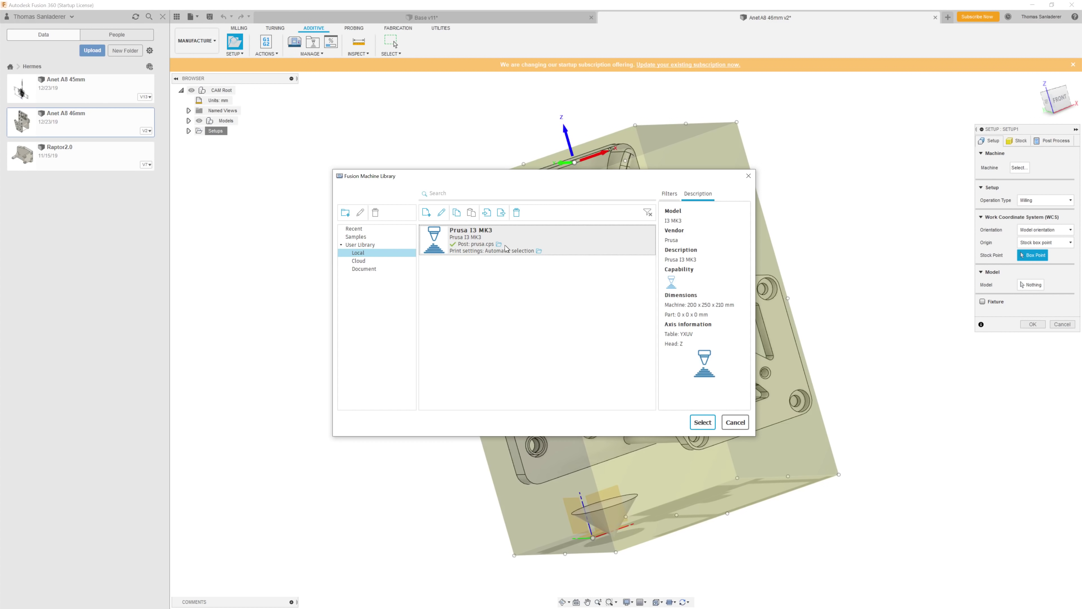
click(515, 249)
click(702, 421)
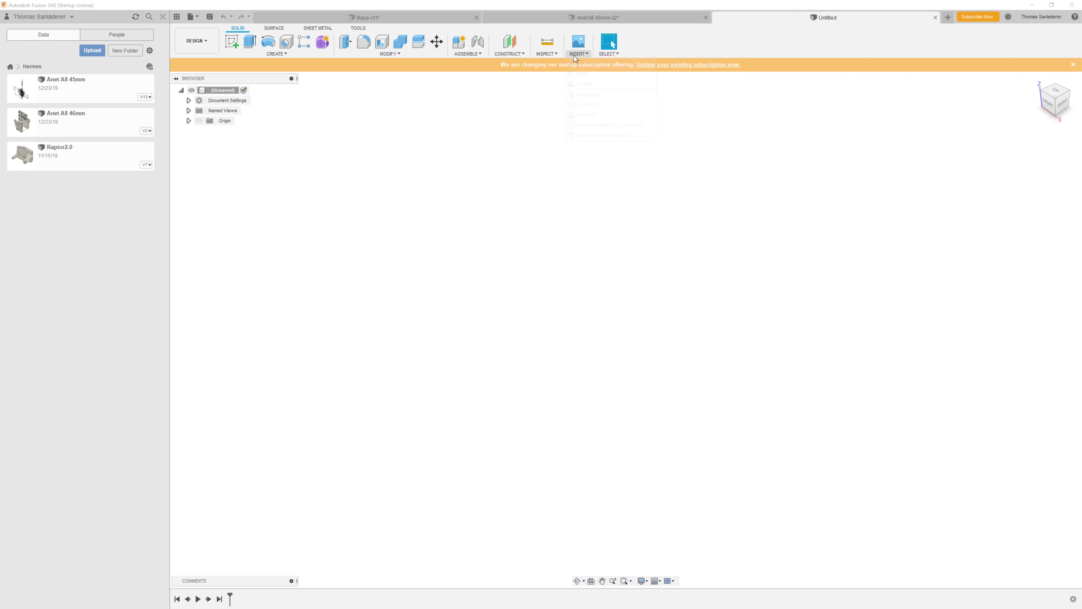
Step: Insert the mesh file '608 hub - Part 1.stl' and confirm its placement
click(603, 94)
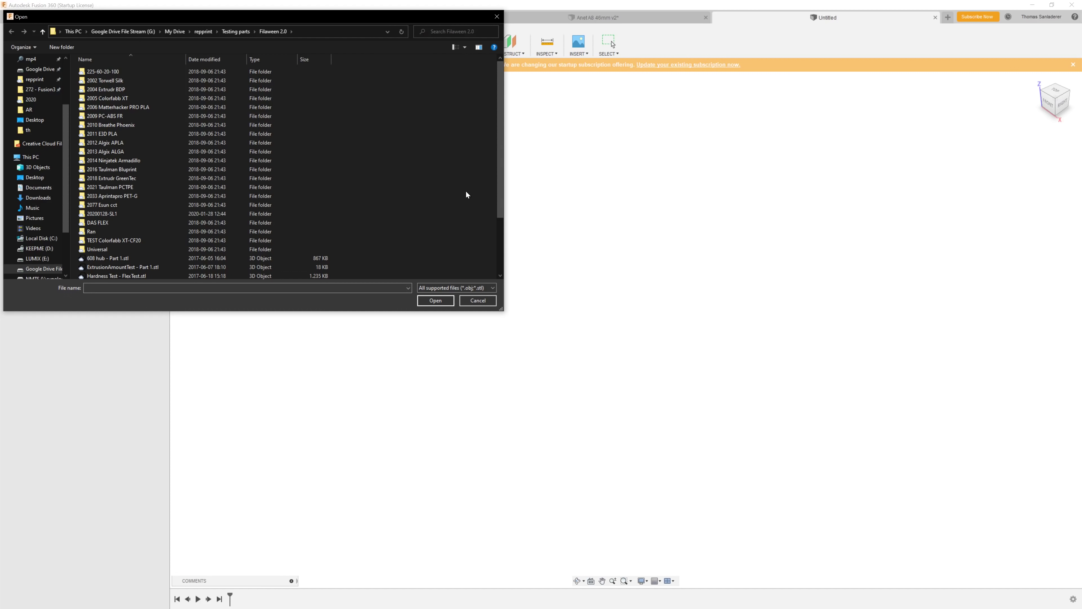
scroll(465, 190, down, 3)
click(125, 187)
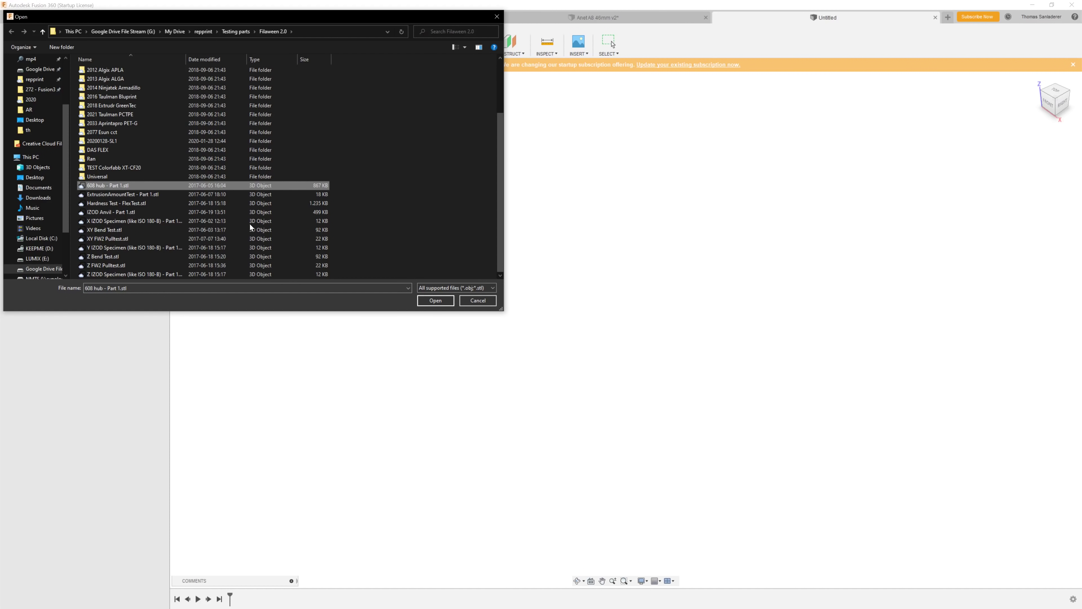
key(Return)
shift+middle_drag(765, 253, 691, 216)
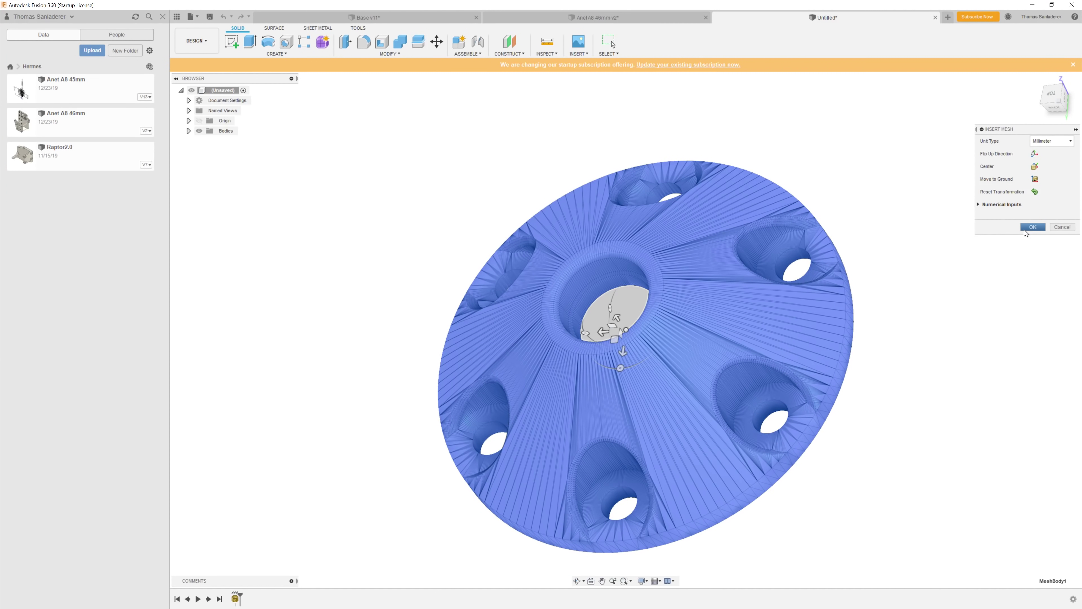
click(1032, 227)
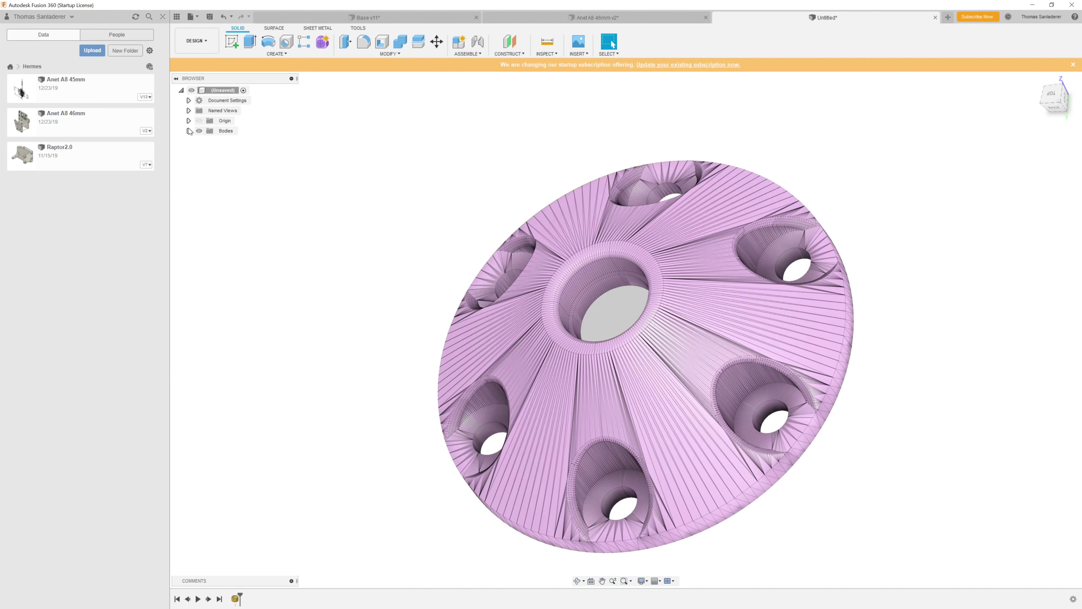
Step: Edit MeshBody1 and start an Adaptive Remesh of the hub with preview on
right_click(243, 141)
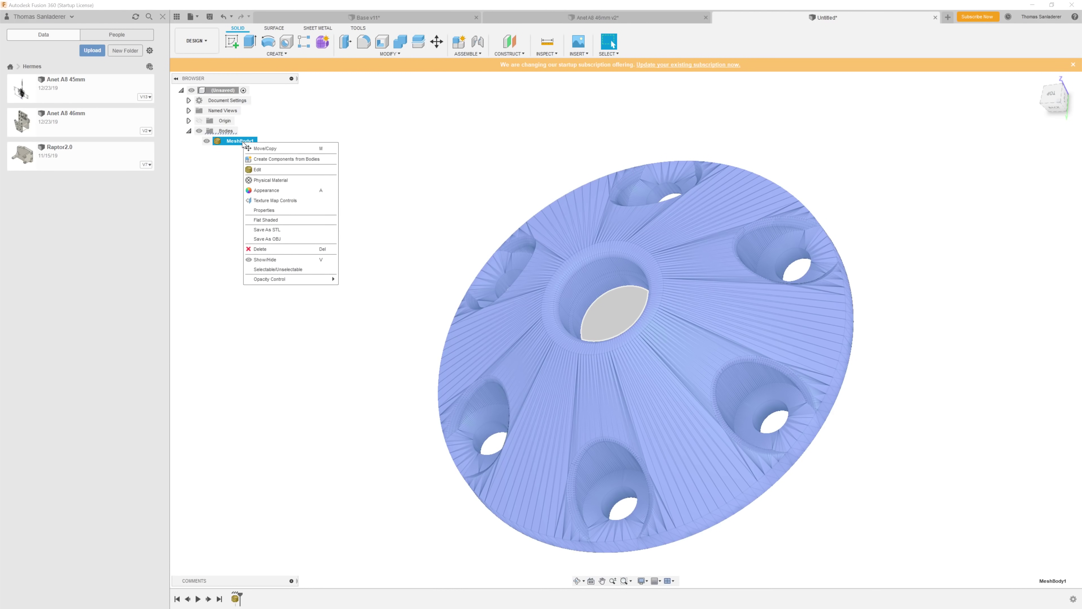
click(280, 170)
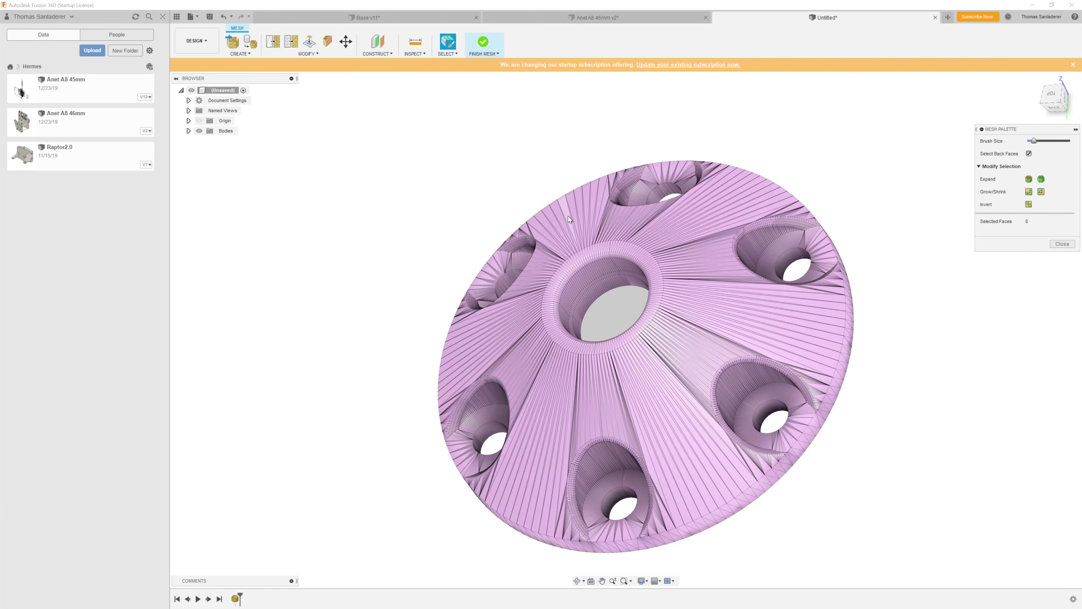
shift+middle_drag(653, 230, 751, 189)
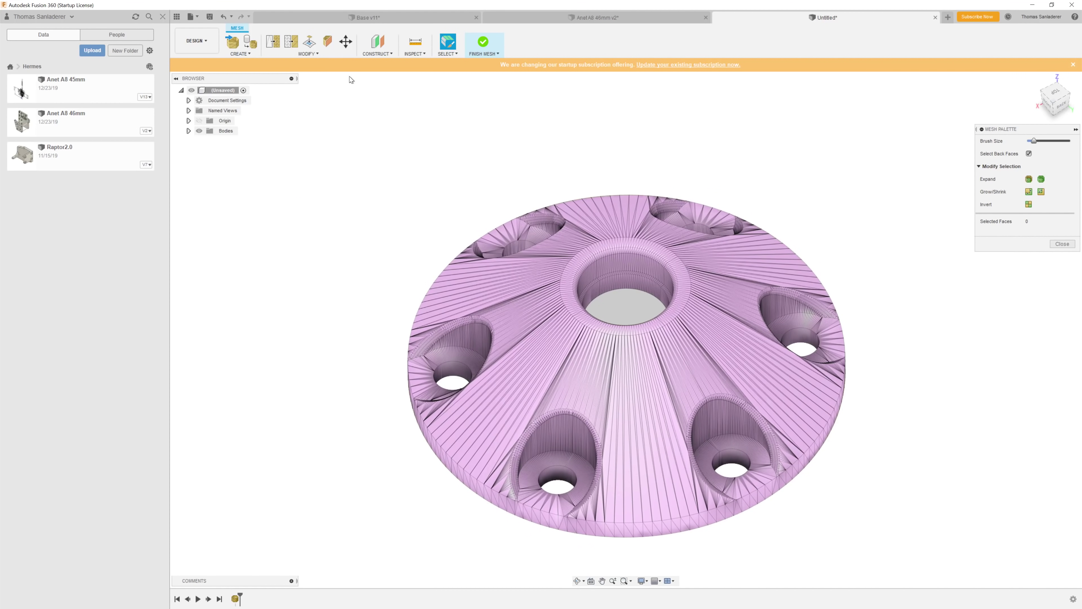
click(300, 55)
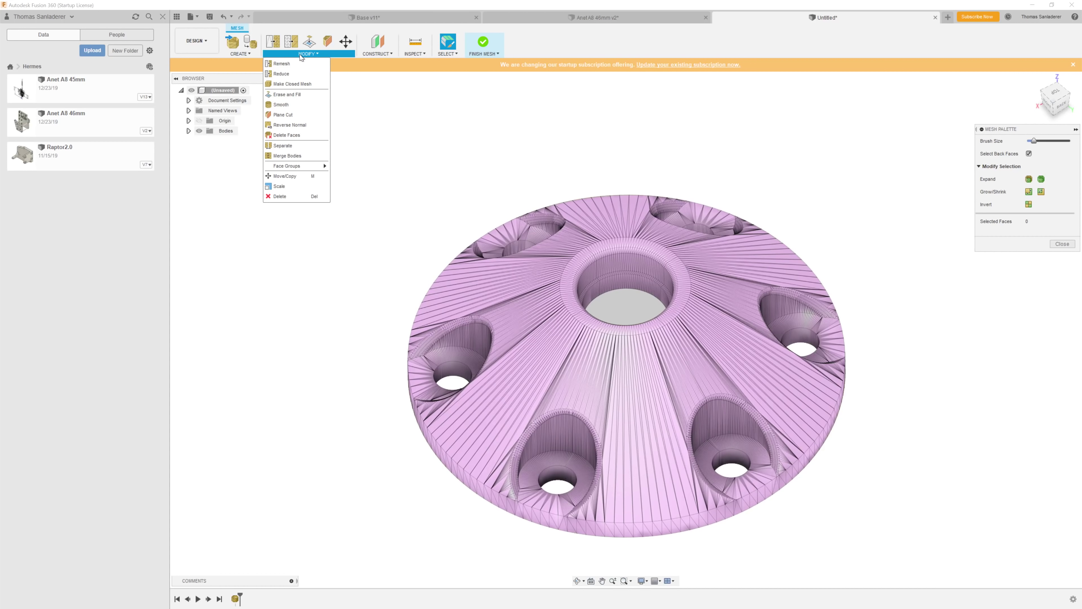
click(282, 63)
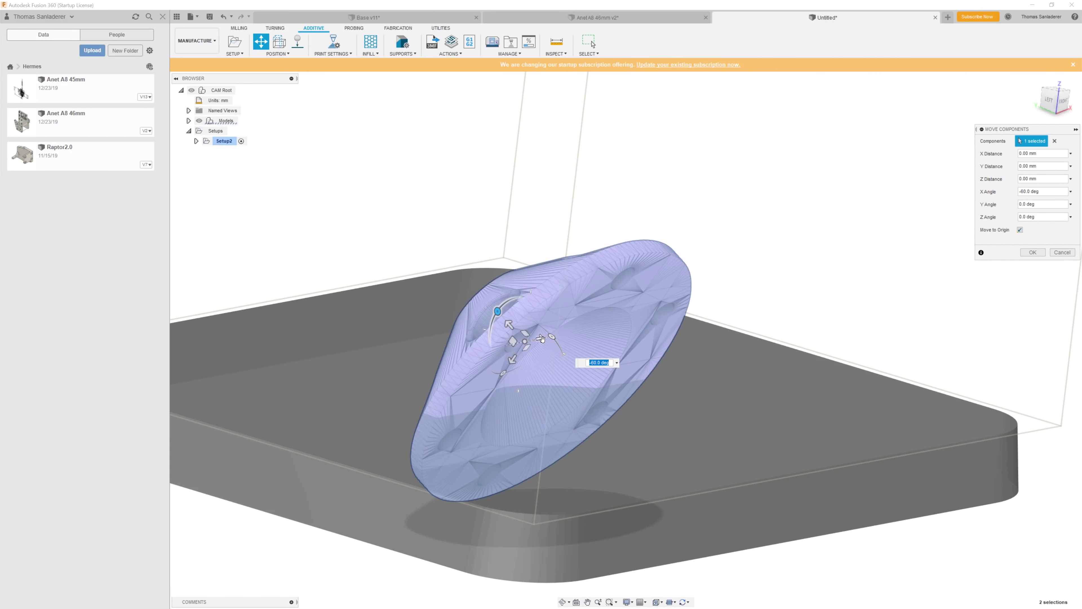
Step: Rotate the part about X and show Automatic Orientation1's optimized orientation results
drag(552, 336, 529, 307)
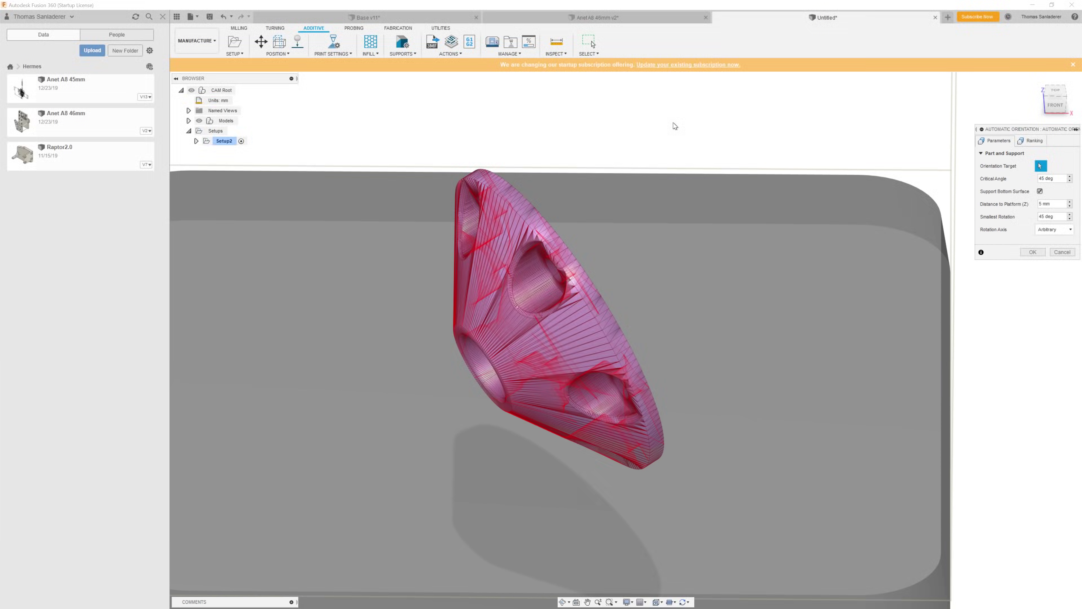
click(1033, 141)
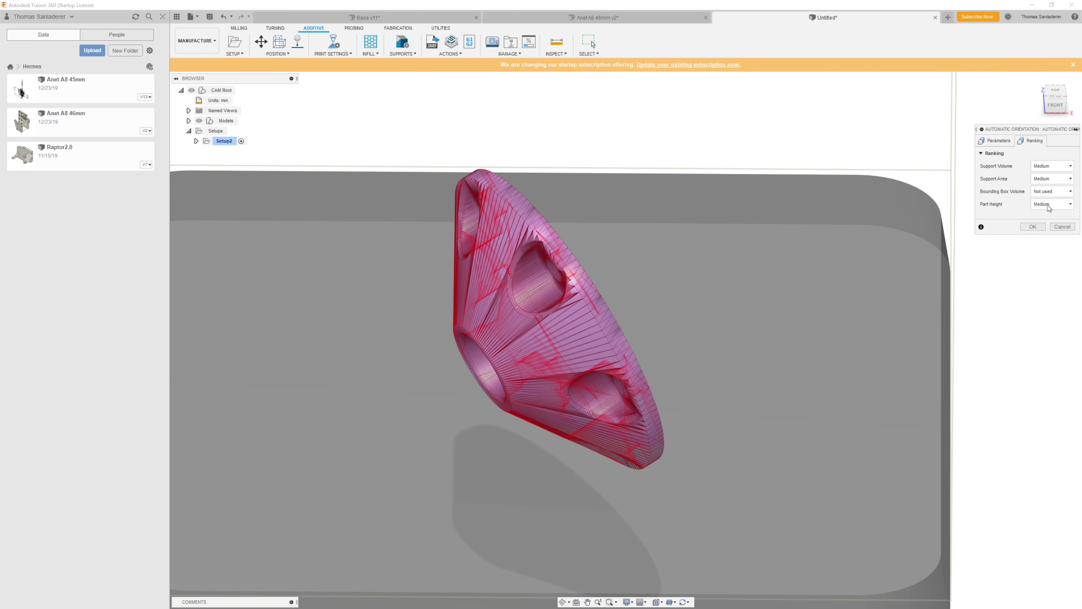
right_click(255, 183)
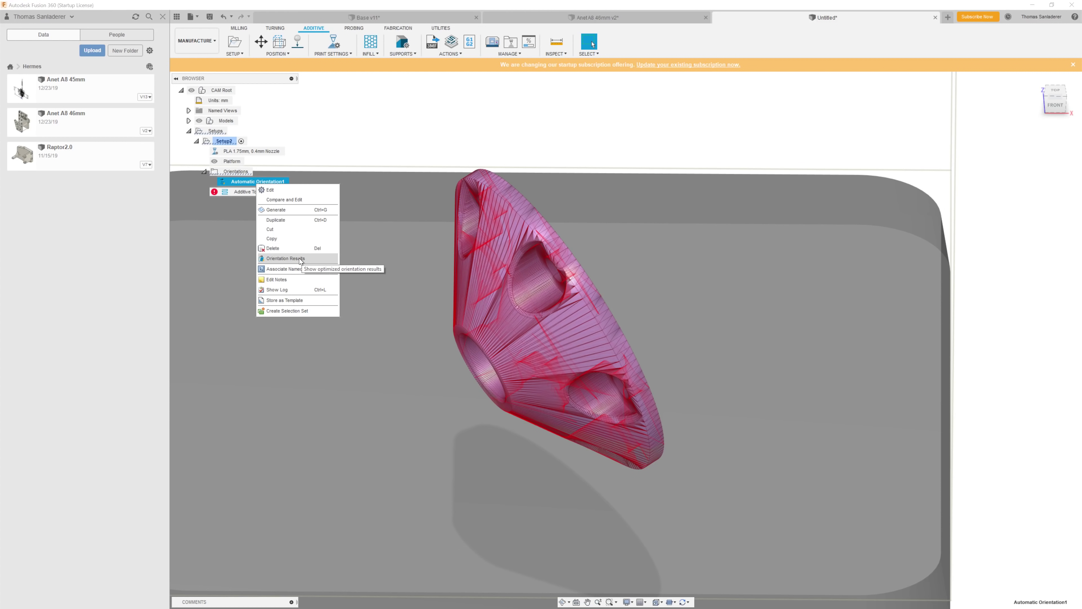
click(299, 258)
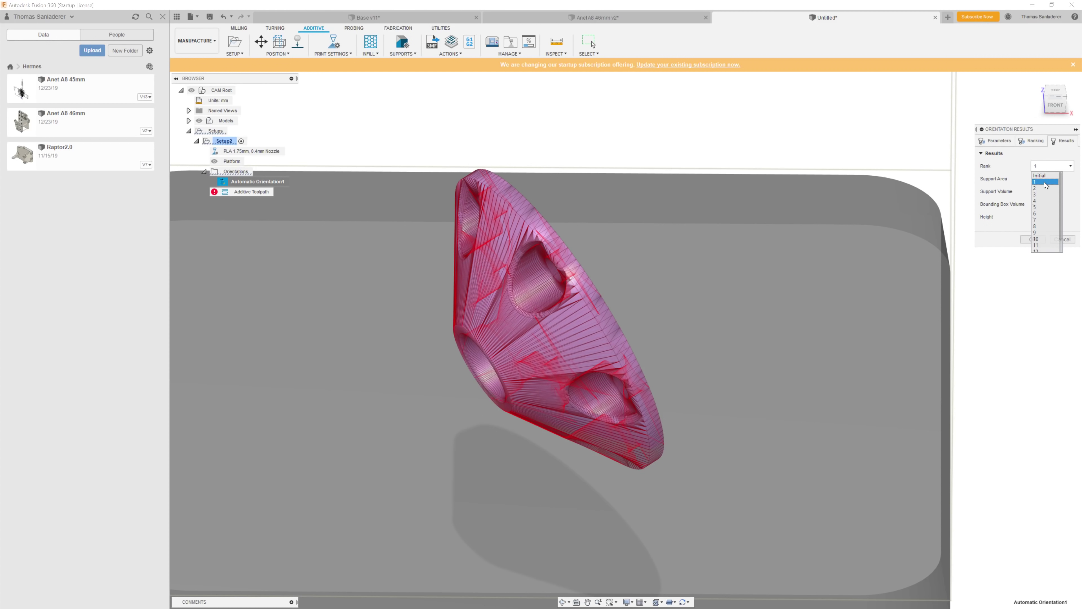
Step: Compare orientation ranks 1, 2 and 3, keeping rank 3 lying flat on the platform
click(1037, 183)
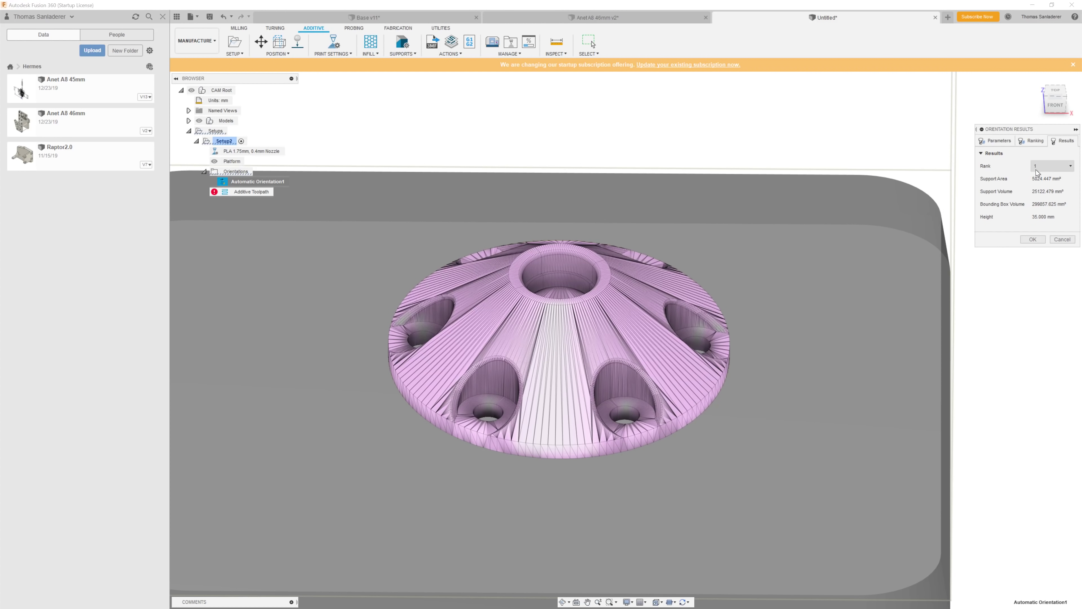
click(1042, 188)
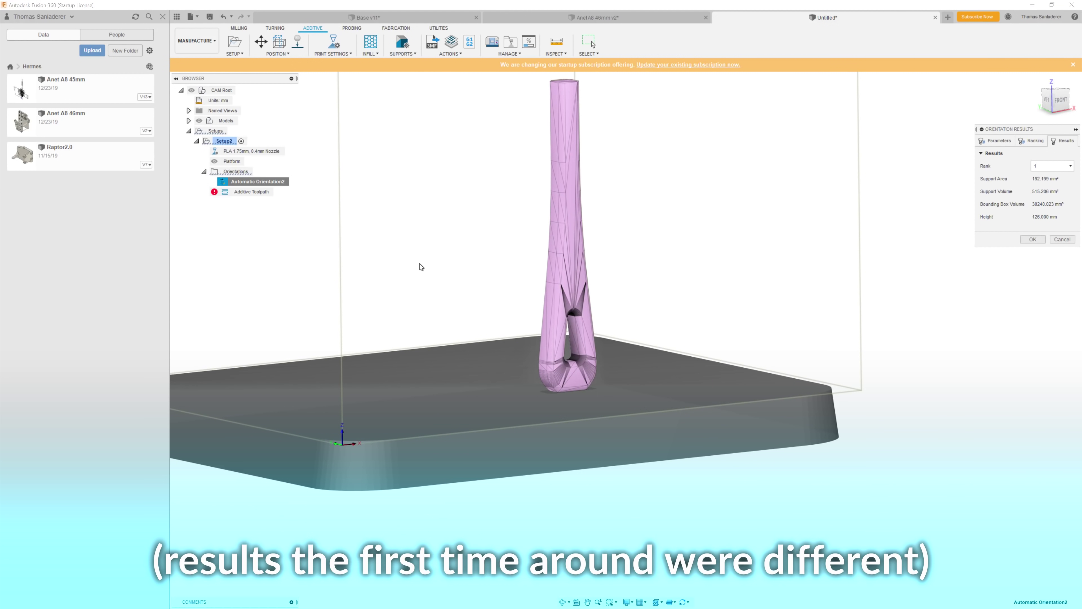
shift+middle_drag(421, 267, 445, 256)
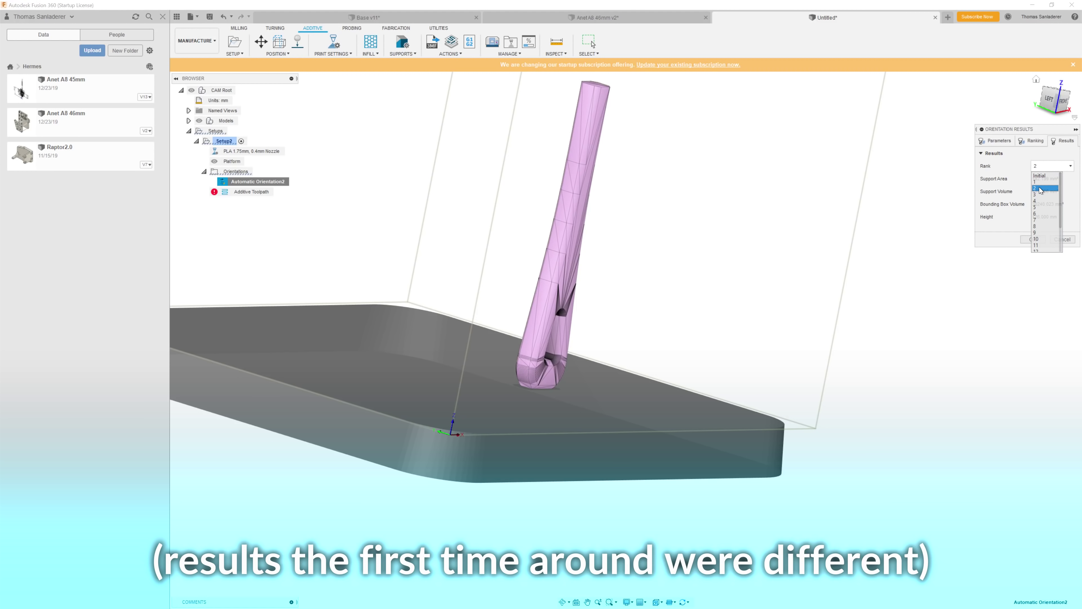
click(1040, 188)
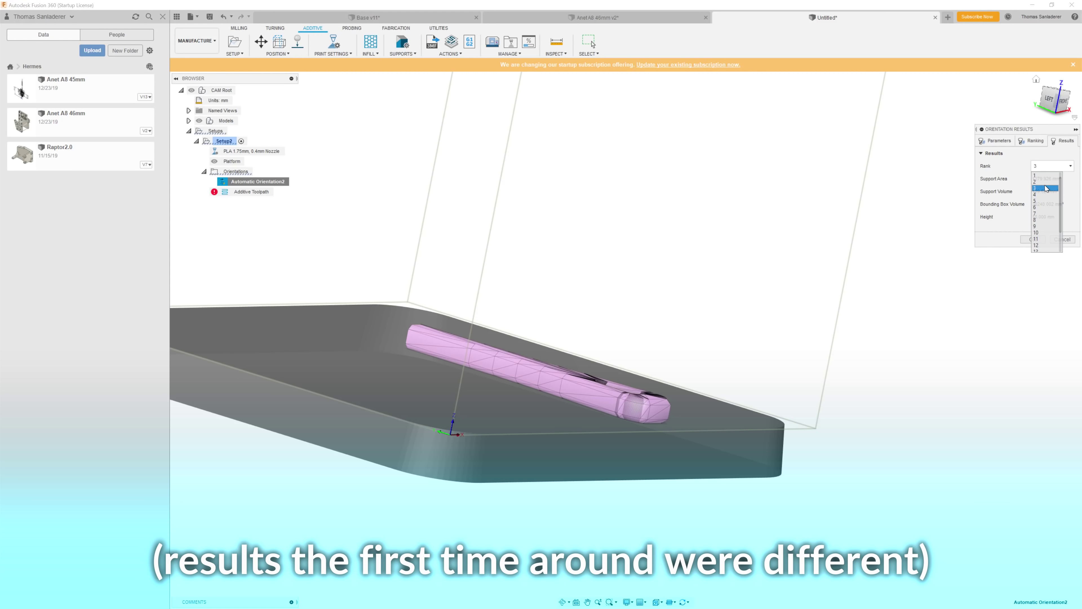
click(1046, 188)
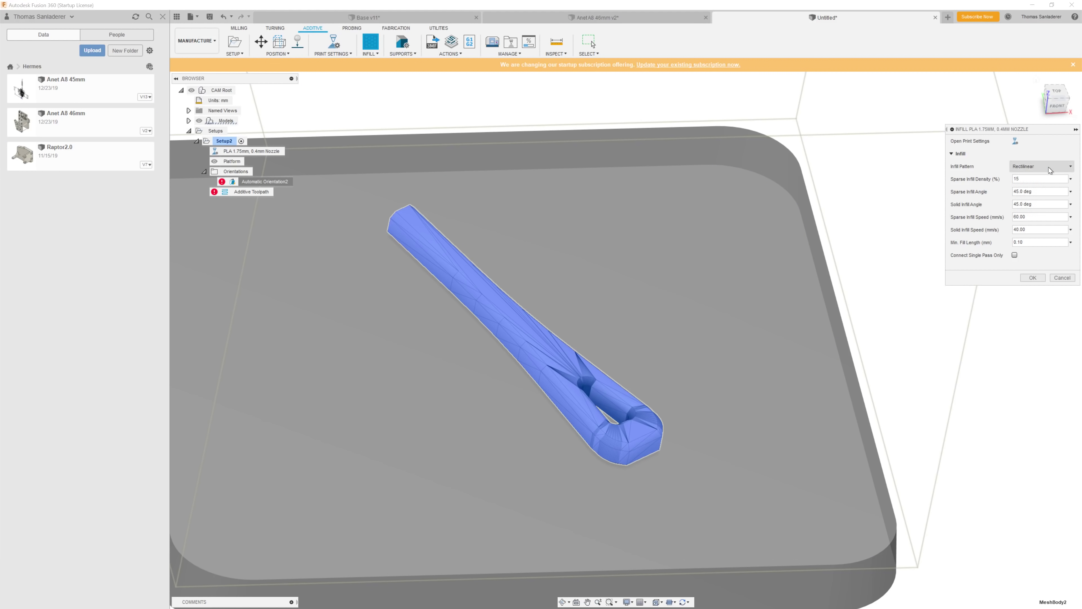
Step: Expand the Infill Pattern list to review the available infill patterns
click(1049, 167)
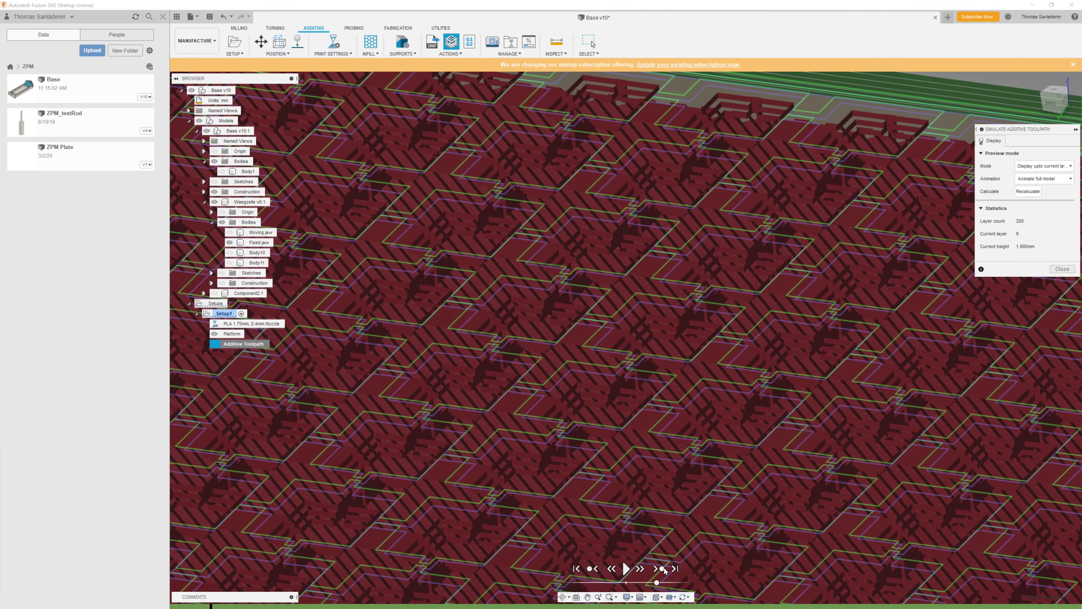
Step: Step the toolpath simulation up layer by layer to layer 18
click(662, 568)
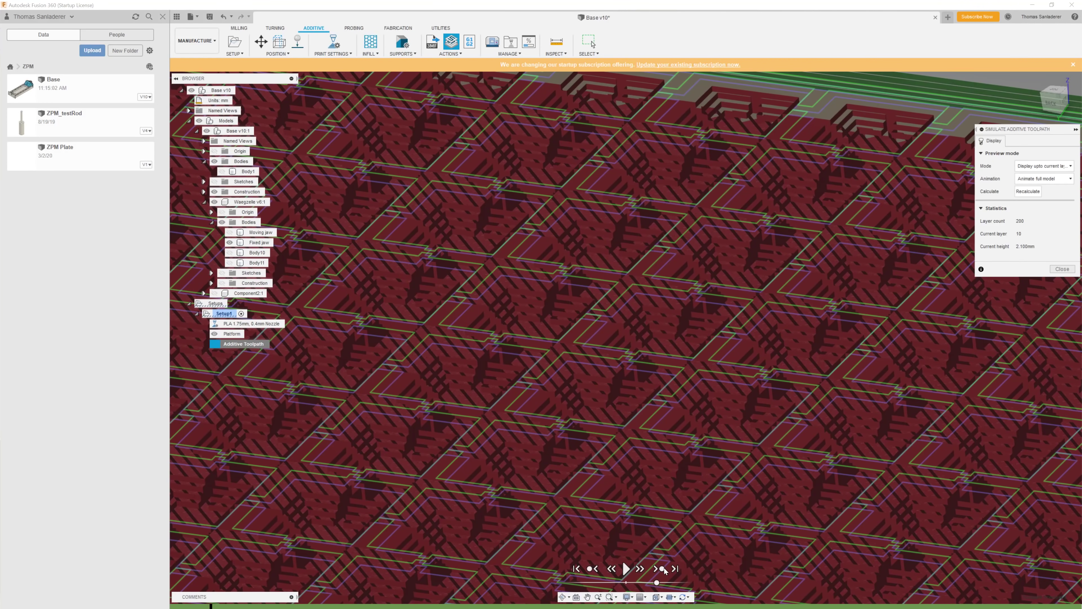
click(662, 568)
click(662, 569)
click(662, 568)
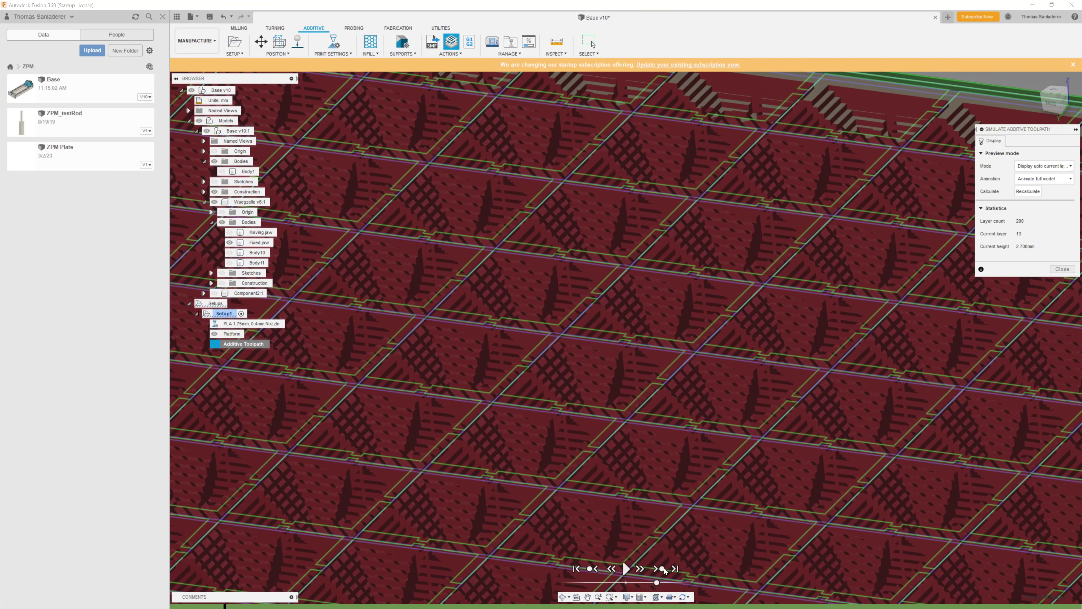
click(662, 568)
click(663, 568)
click(662, 568)
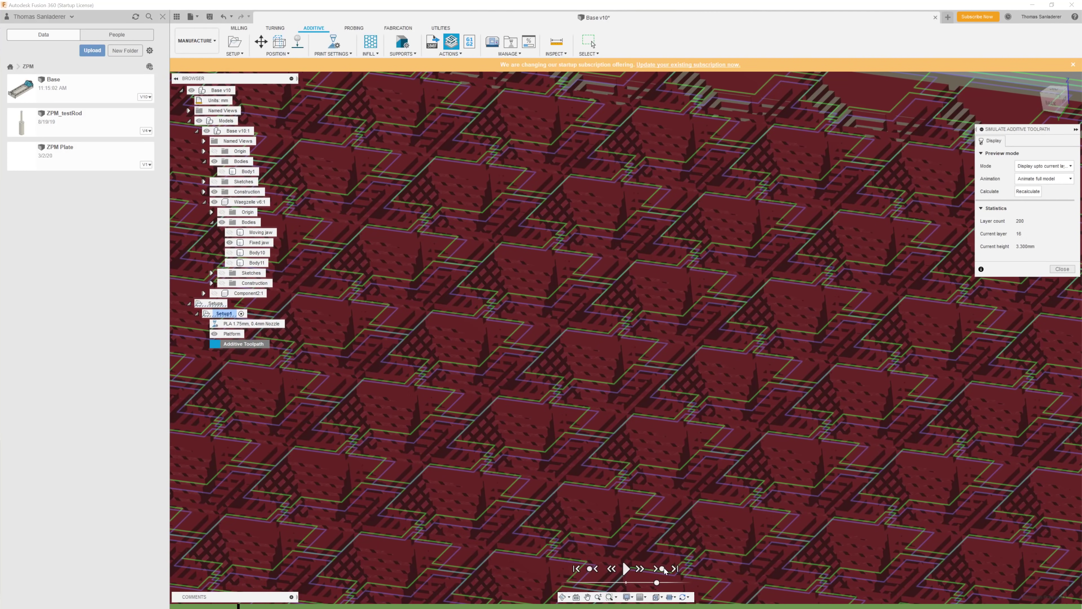
click(662, 569)
click(662, 569)
click(663, 568)
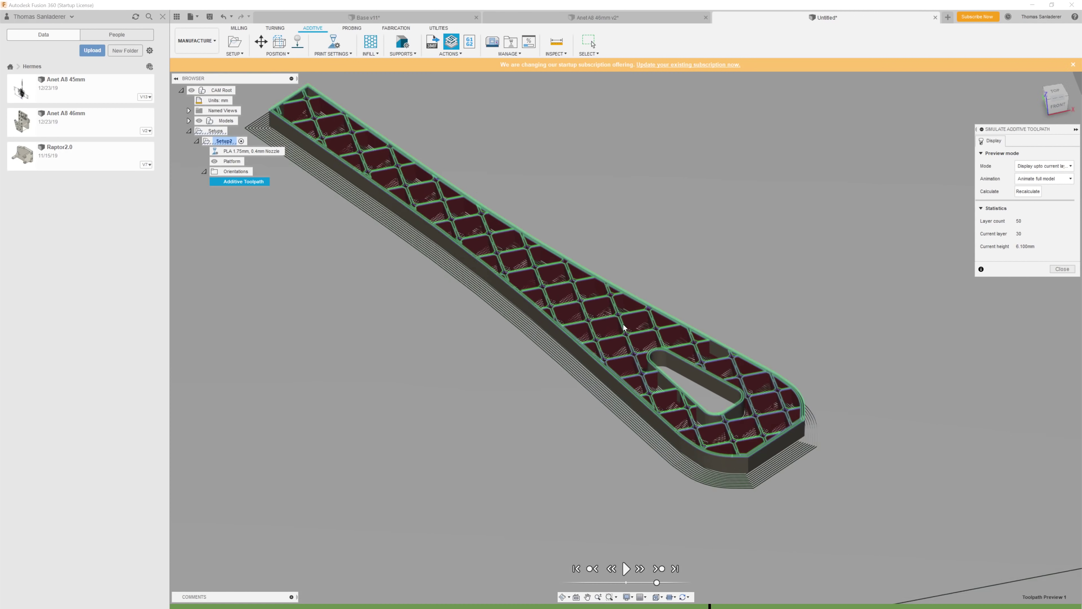
Step: In PrusaSlicer, raise the layer slider's upper handle to show more of the frog's sliced layers
scroll(596, 316, up, 5)
scroll(596, 316, up, 4)
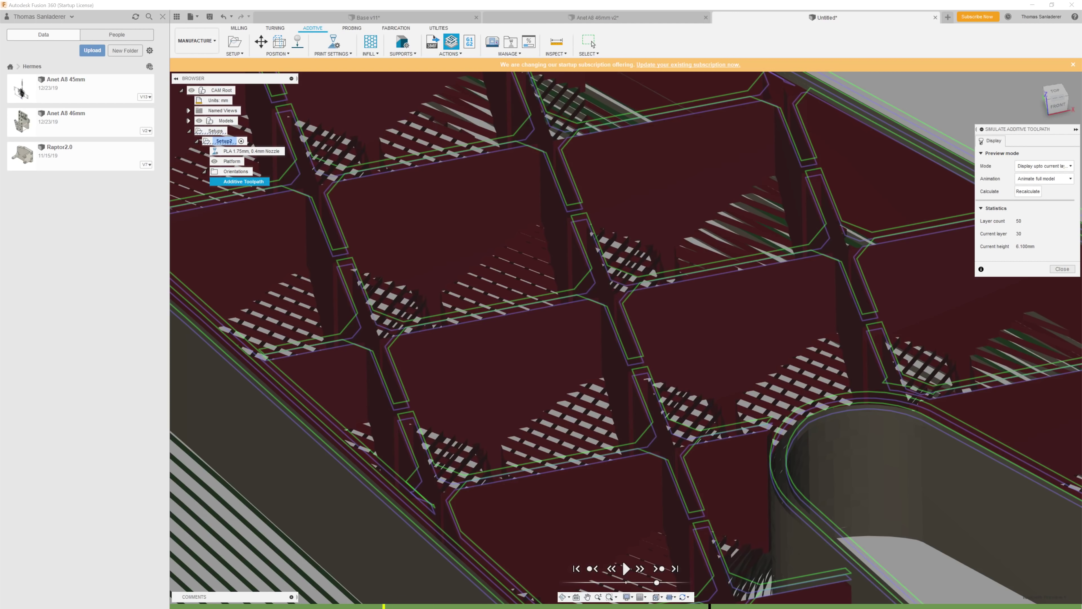
scroll(728, 605, down, 5)
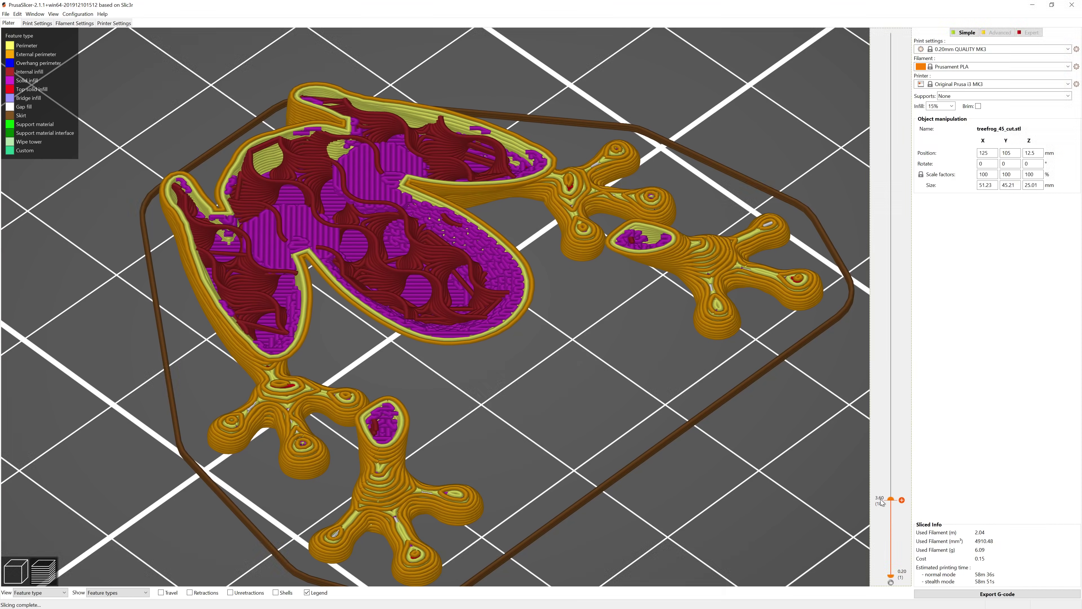
drag(881, 502, 813, 191)
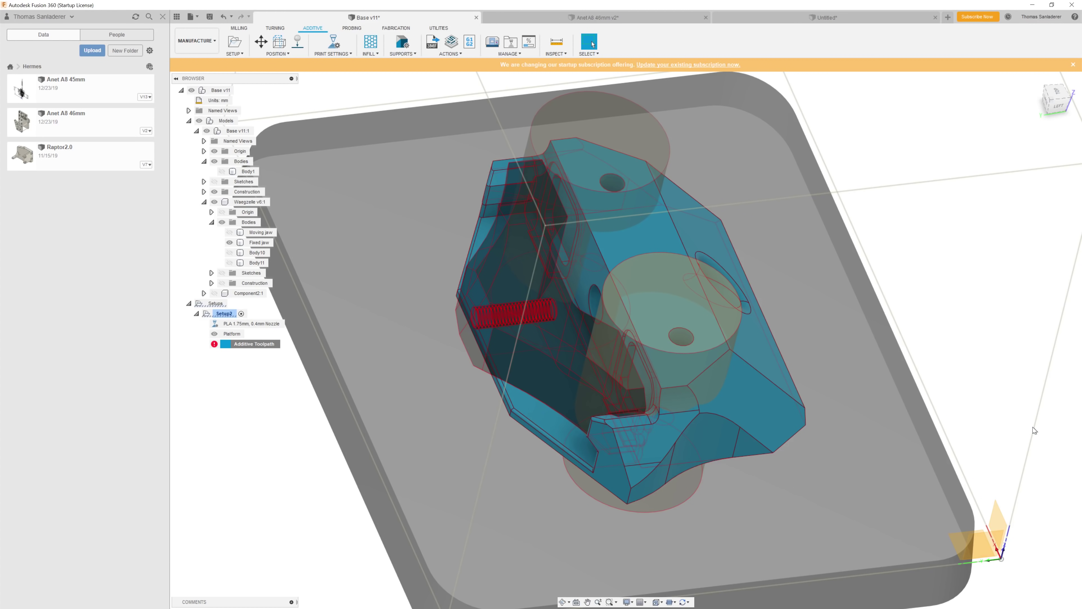
Step: Open Task Manager to monitor system performance while the toolpath calculates
key(ctrl+shift+Escape)
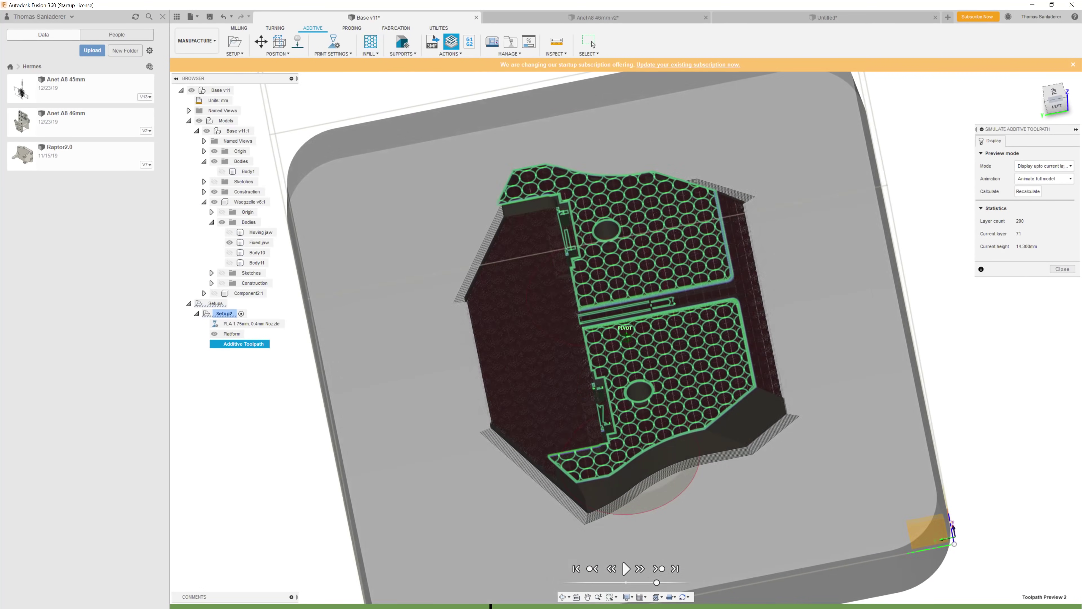
Step: Orbit to an oblique view of the plate, zoom in, and advance the preview one layer
shift+middle_drag(664, 324, 691, 262)
scroll(691, 261, up, 10)
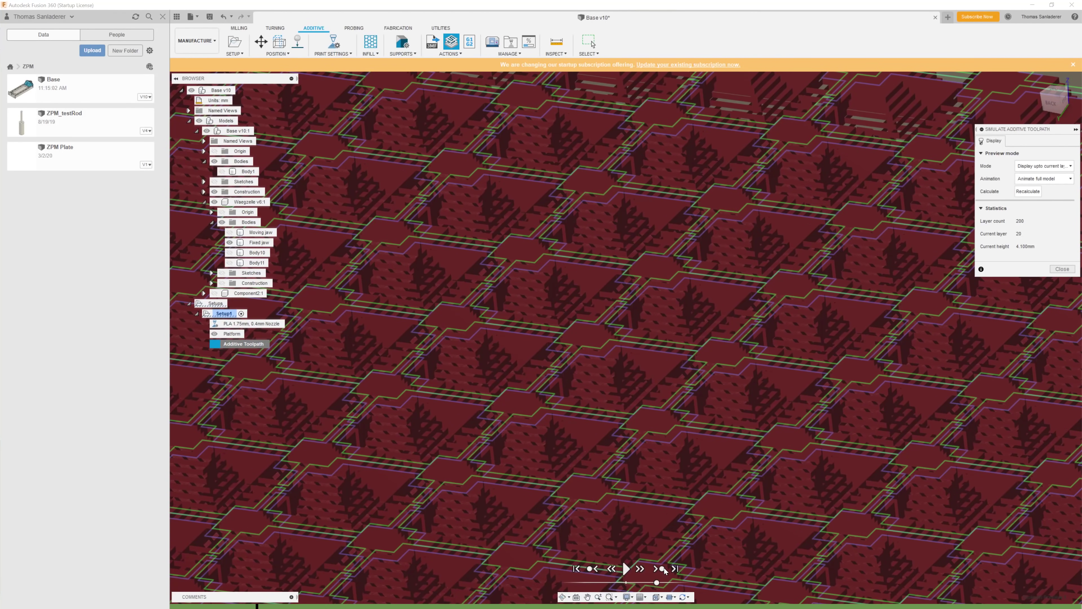
click(661, 569)
Step: Orbit around a pivot on the rod model to view it from above
click(563, 597)
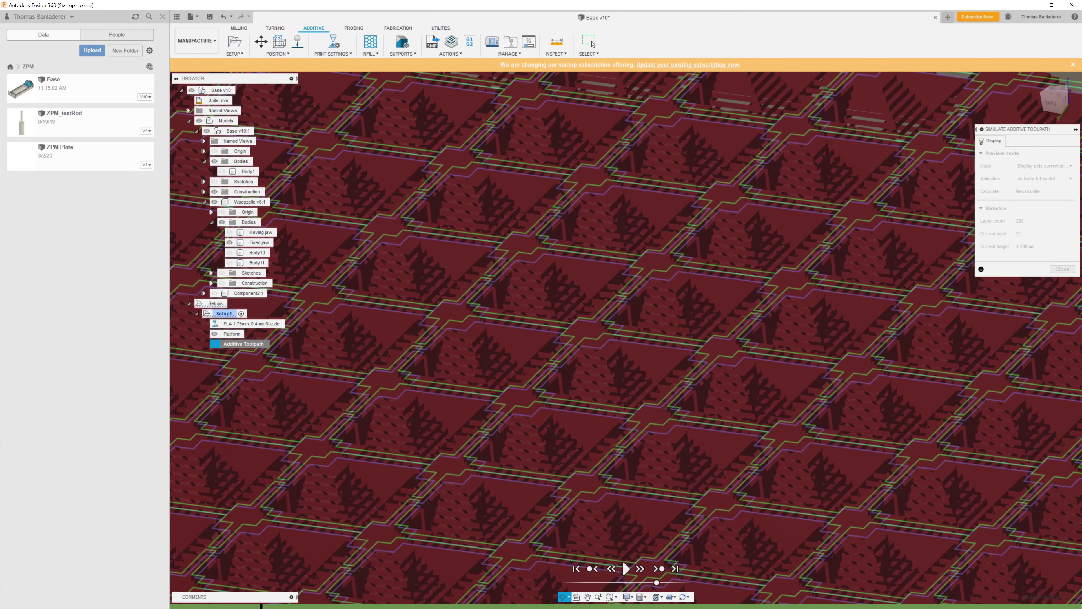
click(701, 398)
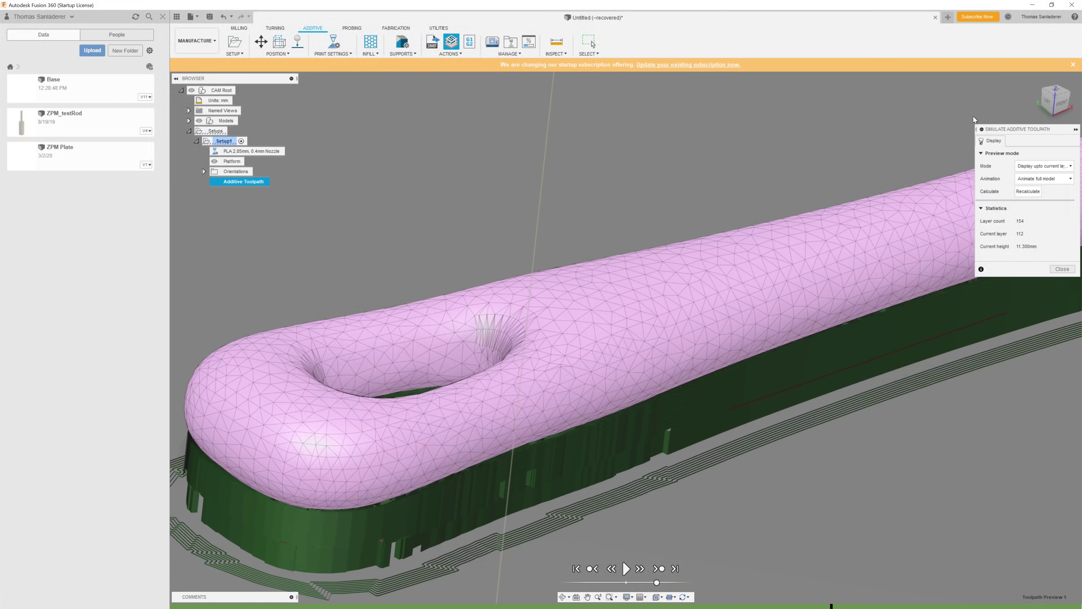
mouse_move(626, 338)
shift+middle_down()
mouse_move(630, 379)
mouse_move(669, 383)
shift+middle_up()
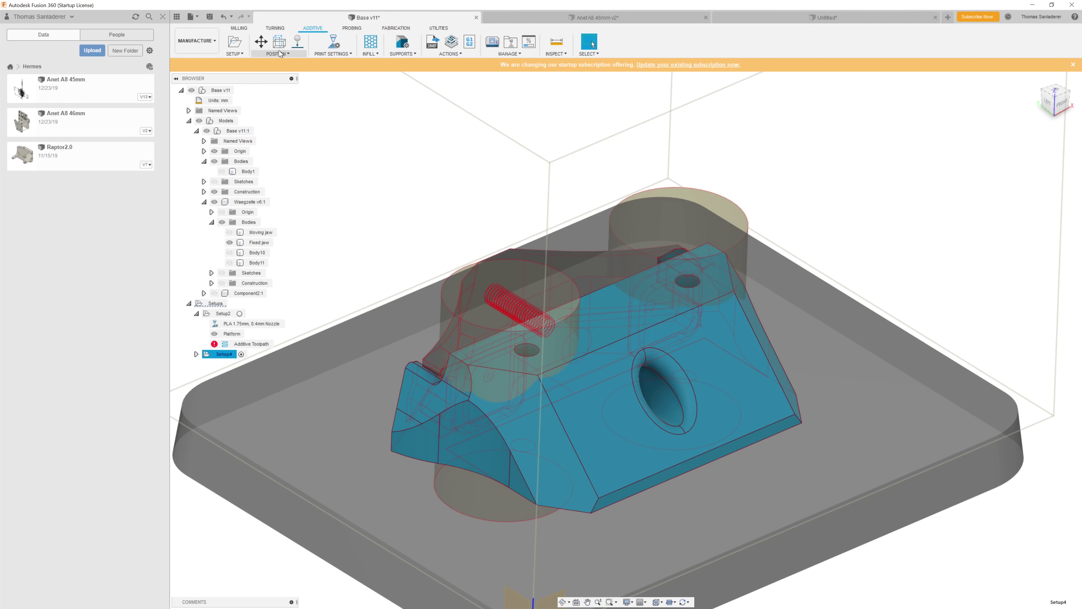
click(278, 52)
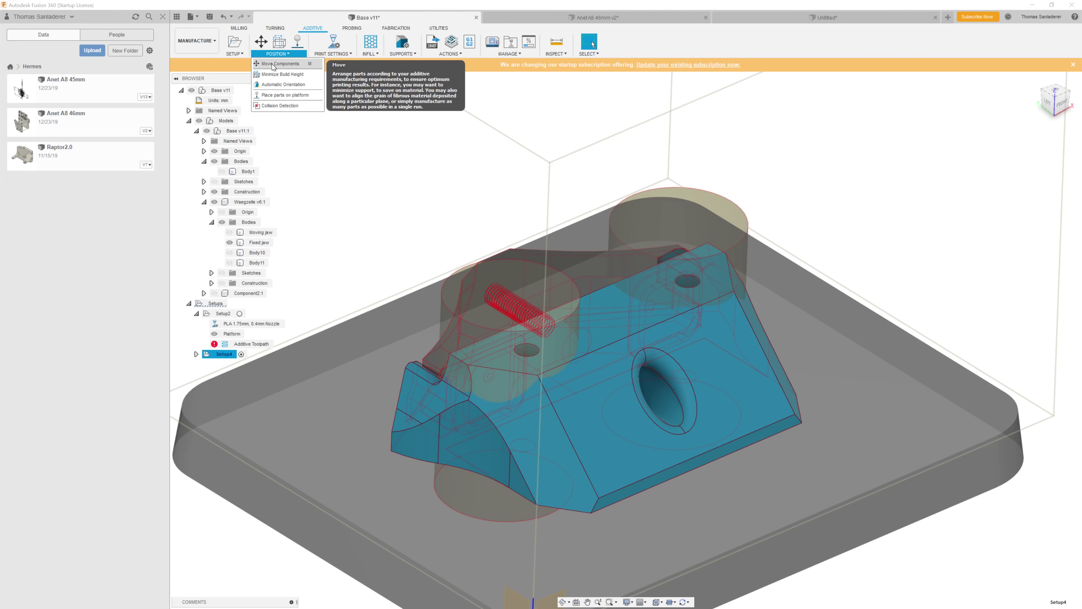
Step: Move the Waegzelle component 26 mm along X on the platform
click(273, 64)
click(656, 322)
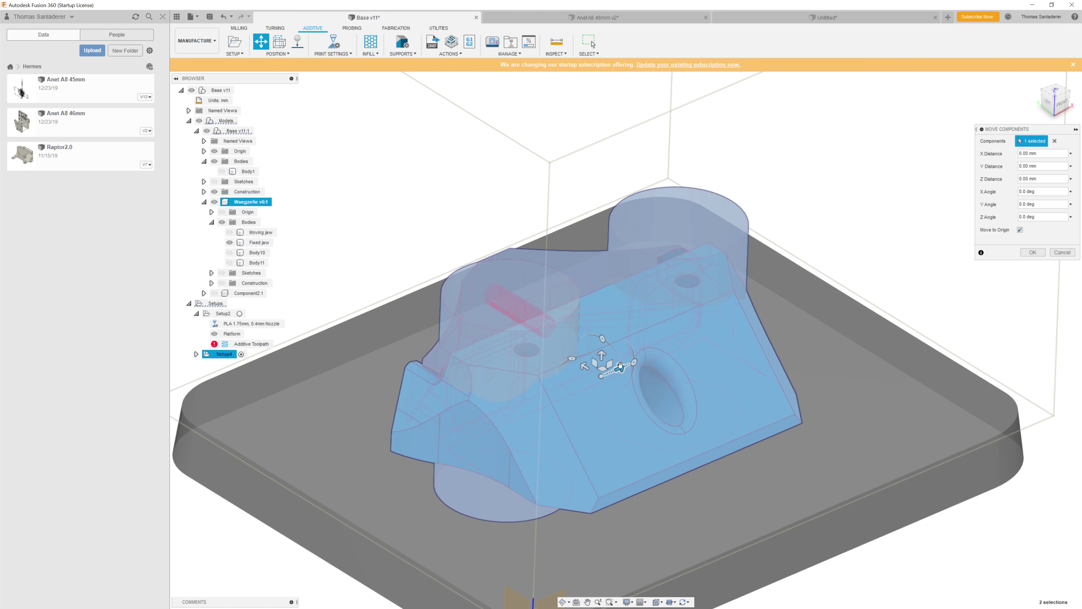
drag(620, 365, 617, 390)
click(1033, 252)
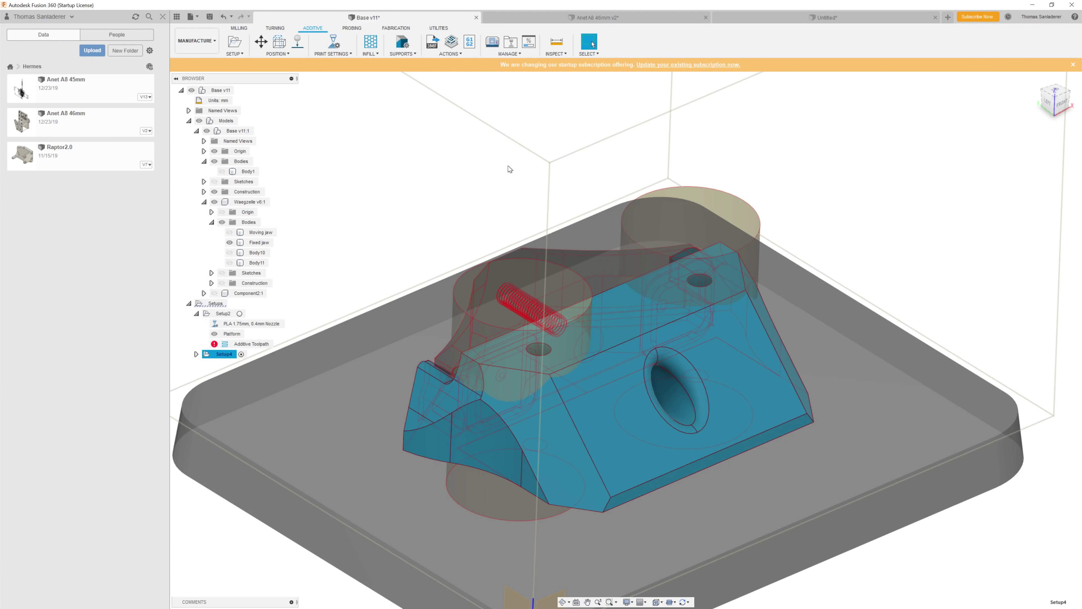
Step: Set the infill pattern to Star
click(370, 41)
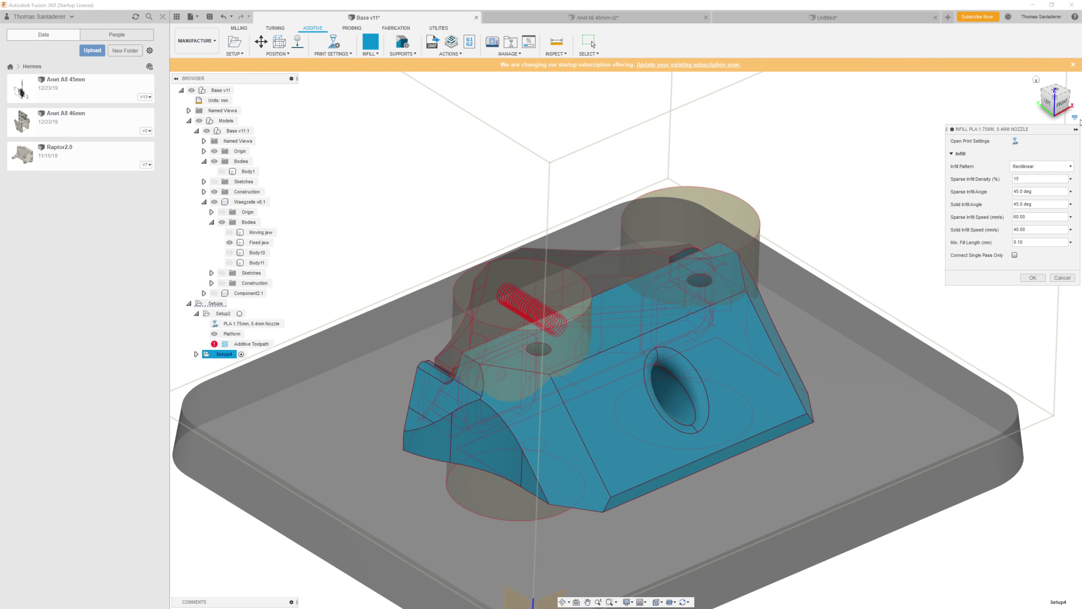
click(1029, 166)
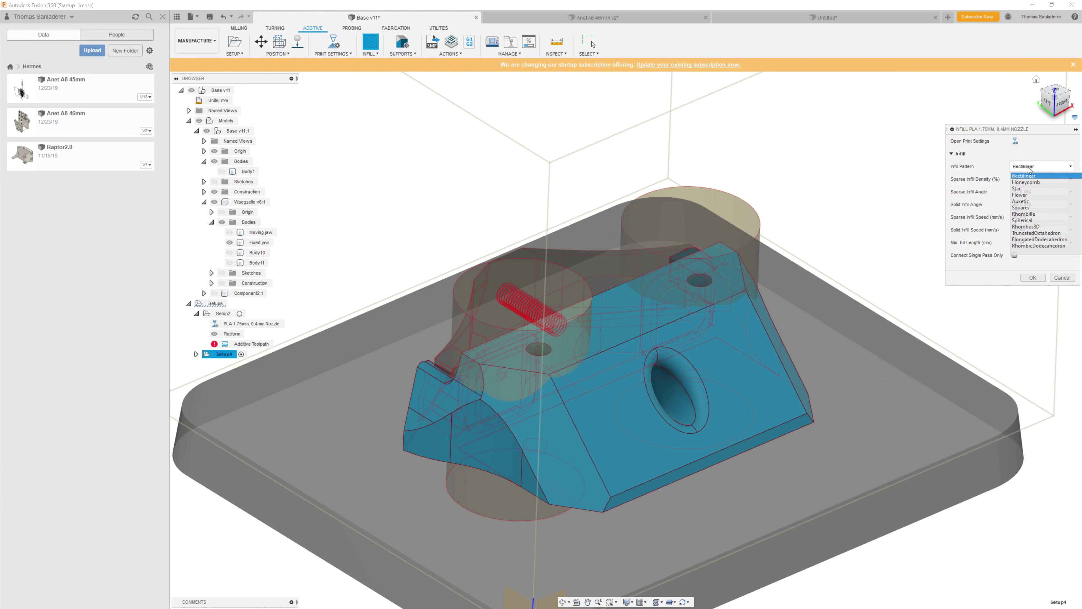
click(1033, 188)
click(1032, 278)
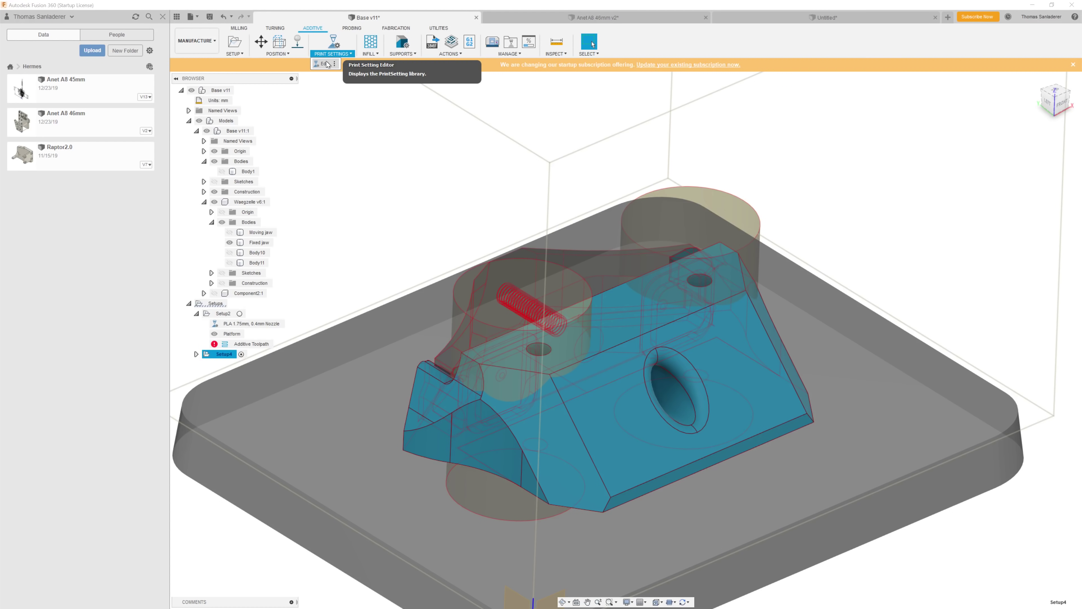
Step: Review the PLA print settings' raft, support, bridging and cooling tabs, then select Setup4's additive toolpath
click(327, 64)
click(618, 228)
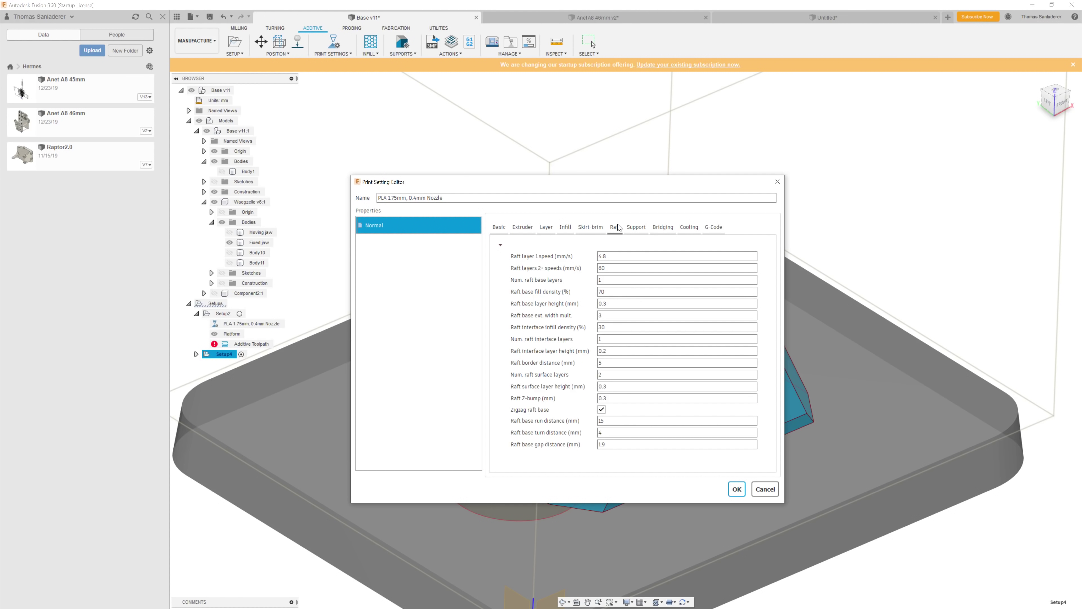
click(637, 228)
click(669, 228)
click(695, 227)
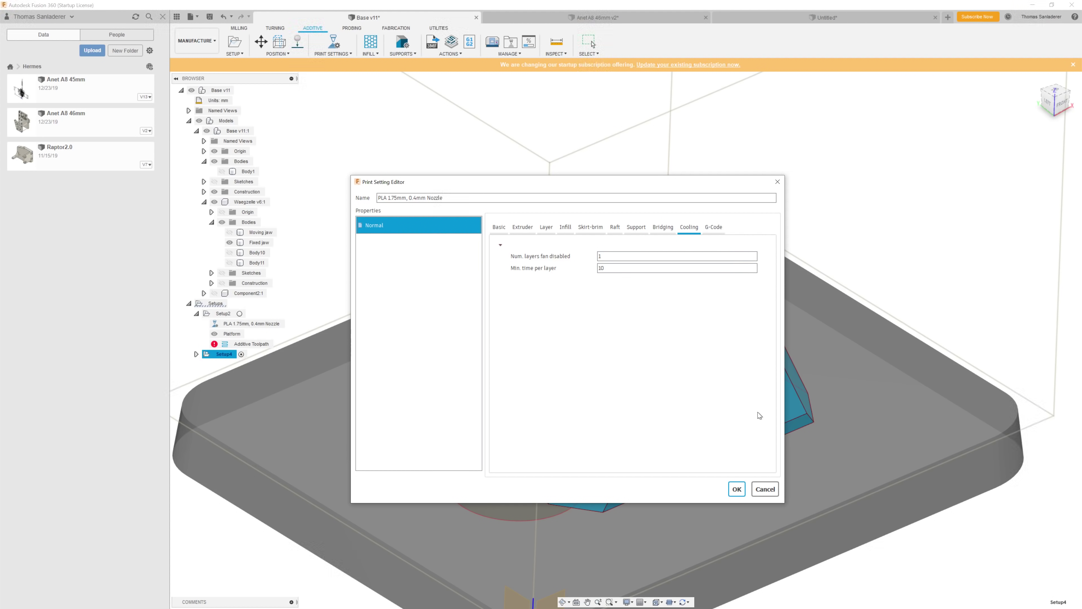
click(742, 492)
right_click(217, 357)
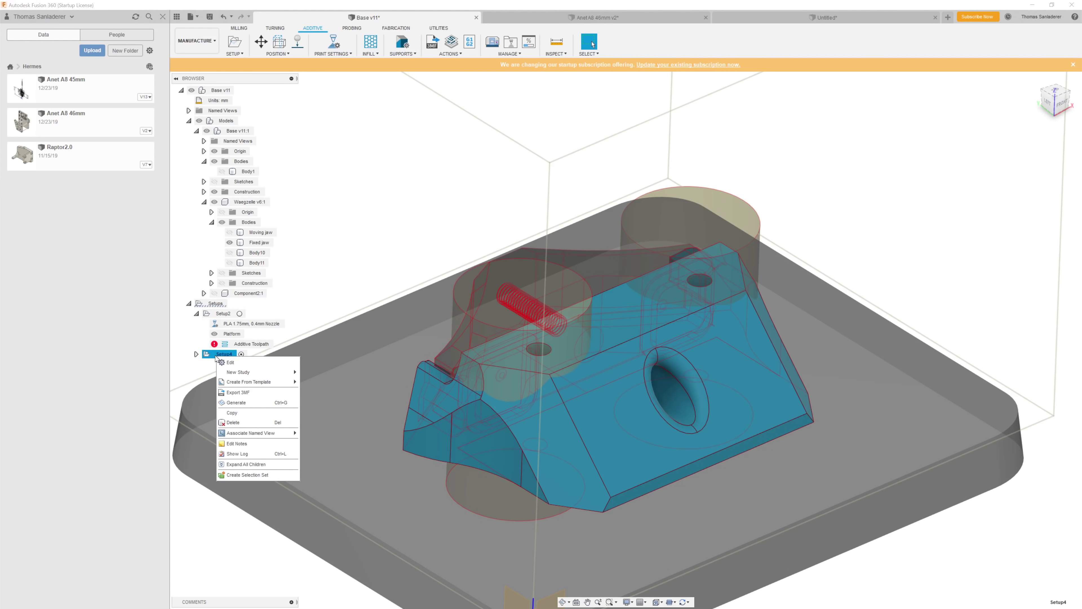
click(256, 344)
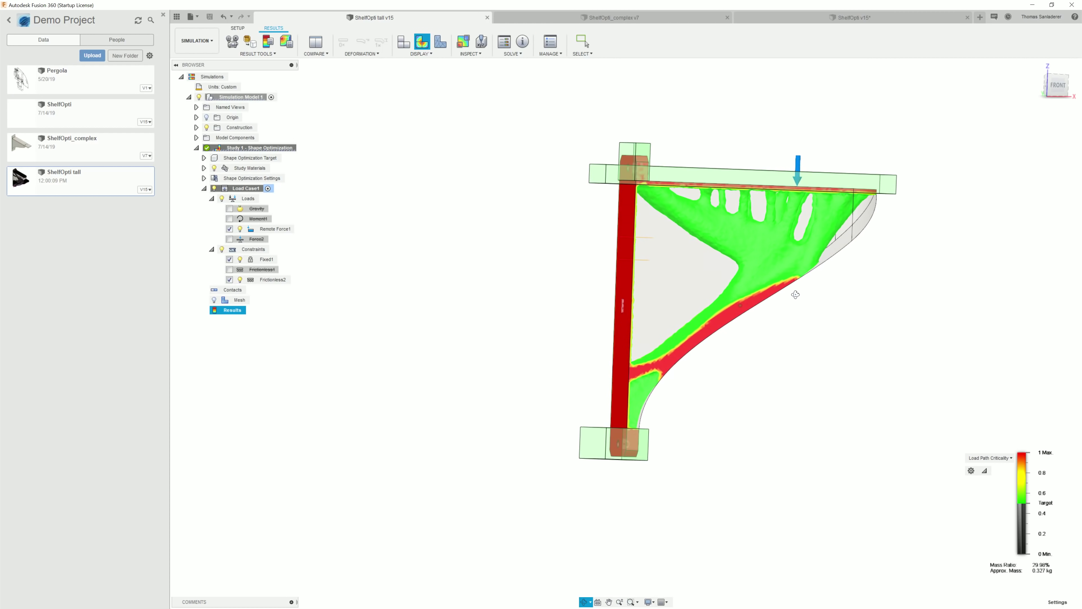
Step: Orbit the view around the optimized ShelfOpti tall shelf bracket
drag(652, 277, 646, 217)
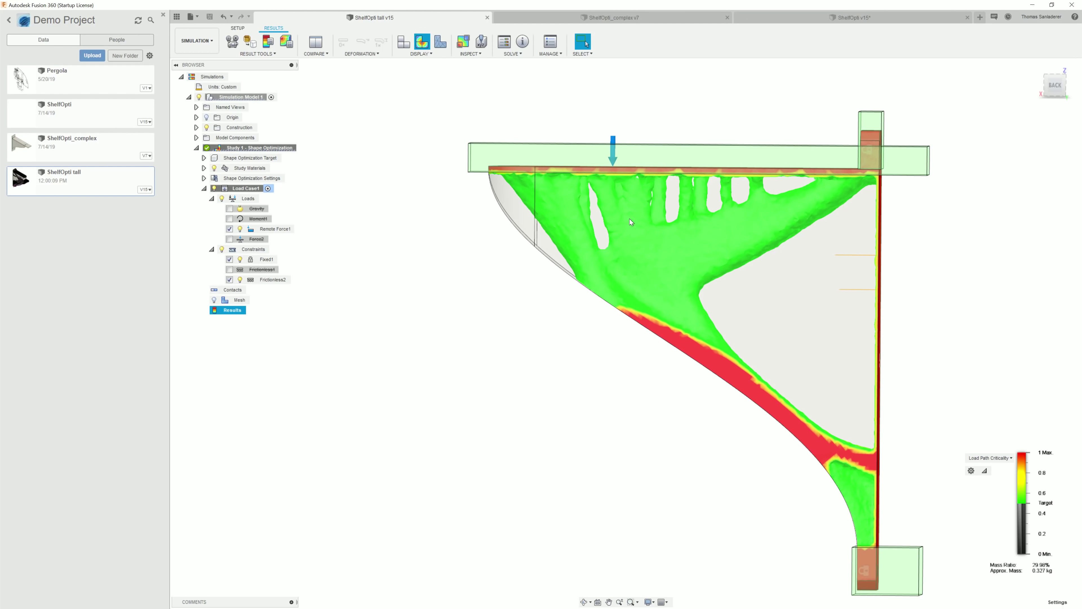